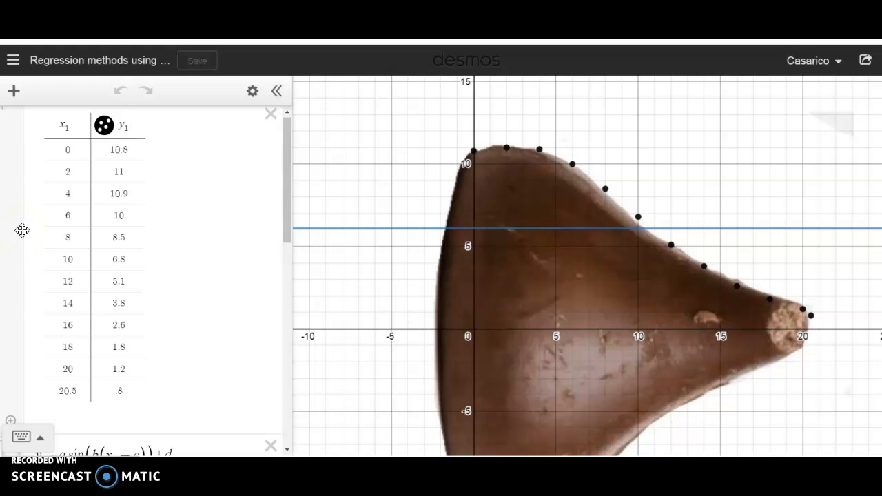
Open the saved Selfie graph and toggle its image.jpeg on and back off to compare the photo with the curves
click(12, 61)
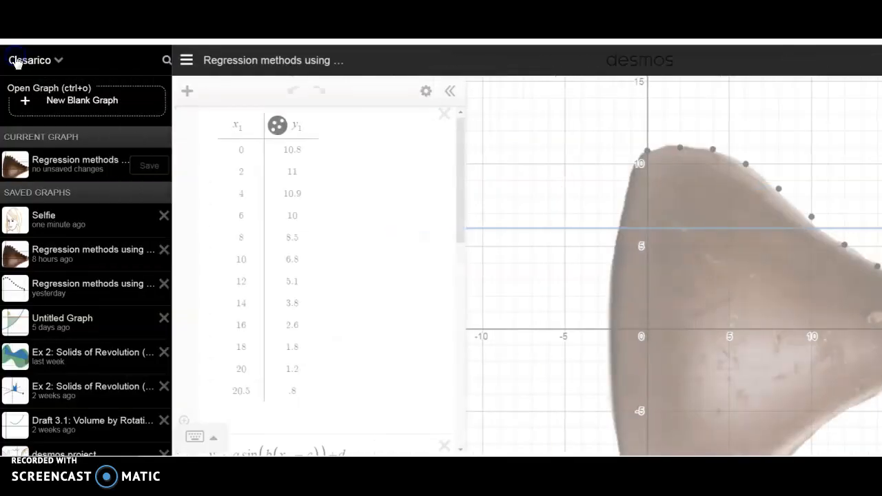
click(25, 219)
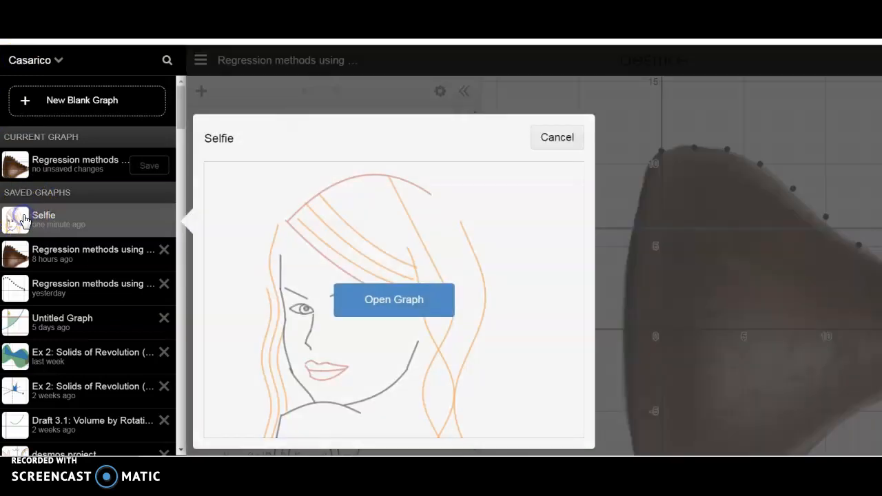
click(384, 308)
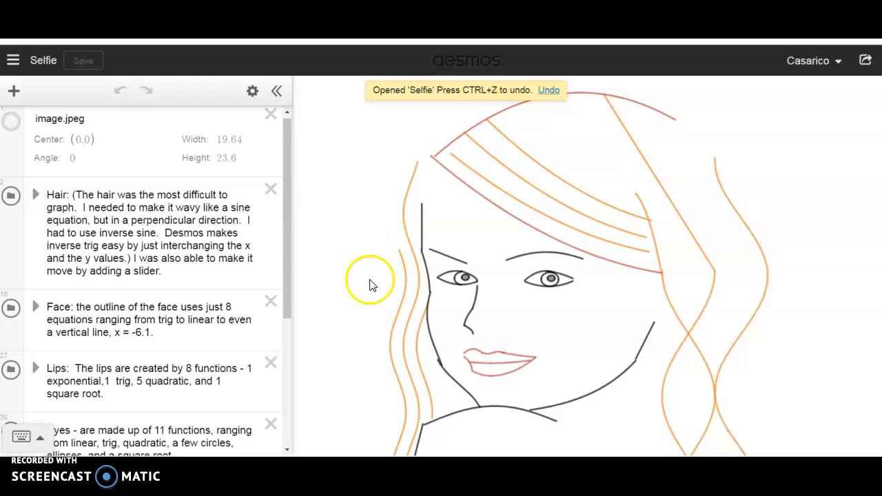
click(12, 124)
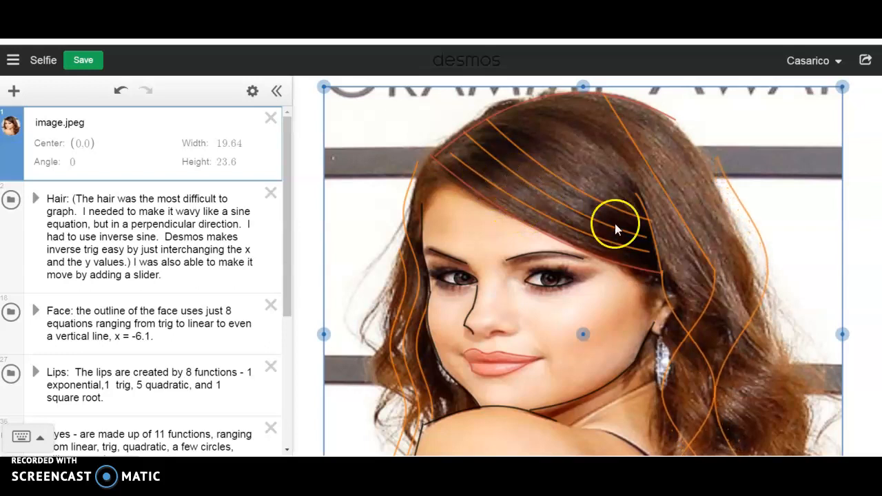
click(11, 127)
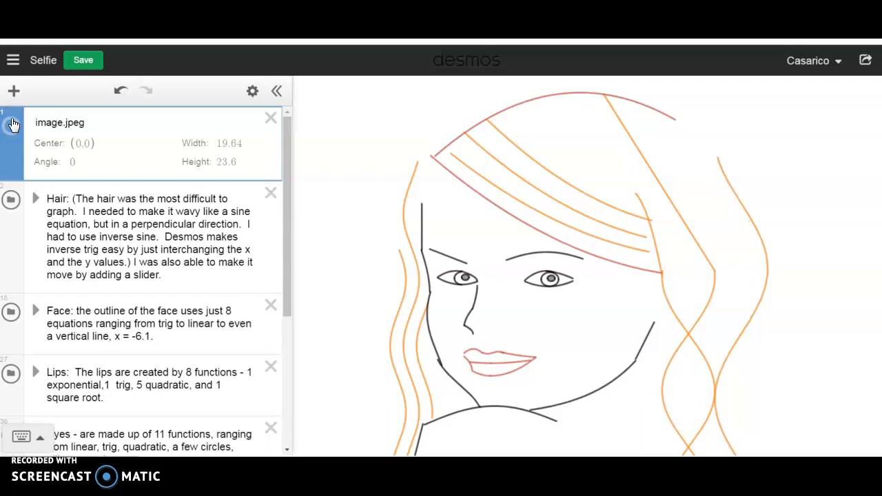
Open the saved graph "Regression methods using desmos" that shows the brown kiss image
click(14, 63)
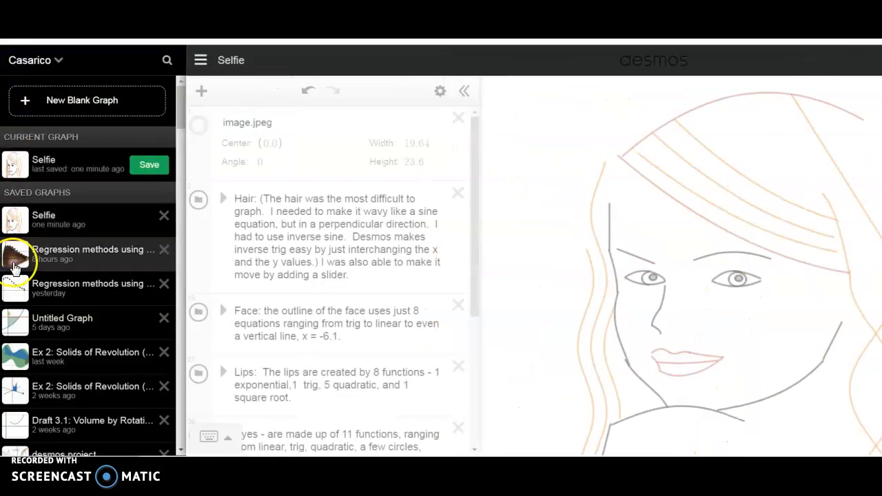
click(12, 260)
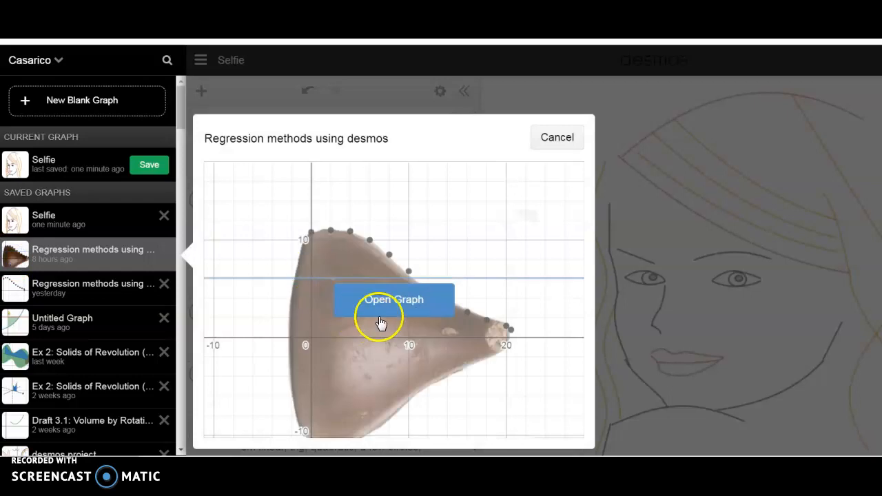
click(392, 306)
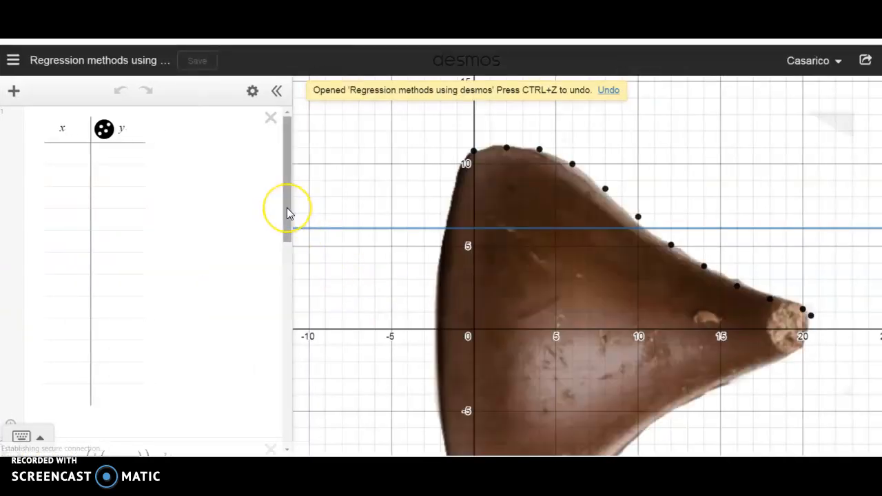
Hide the kiss.jpg image so only the data points and line remain on the graph
drag(287, 211, 272, 324)
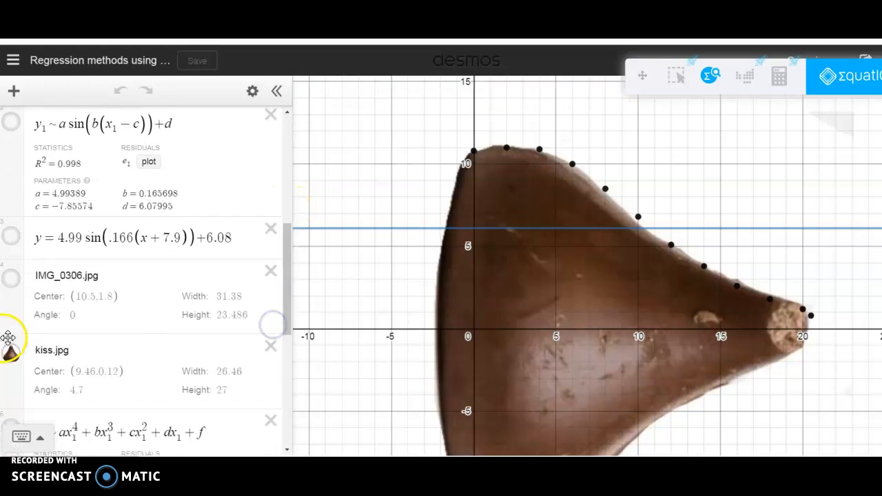
click(11, 352)
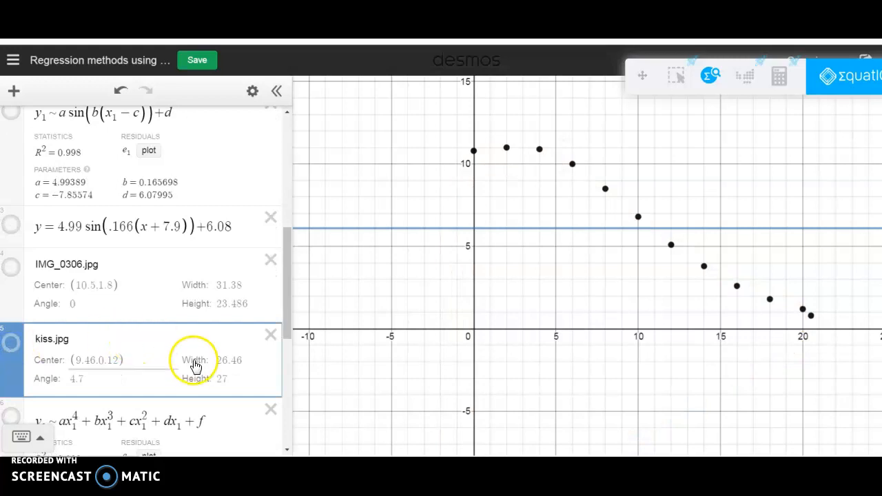
drag(287, 292, 285, 177)
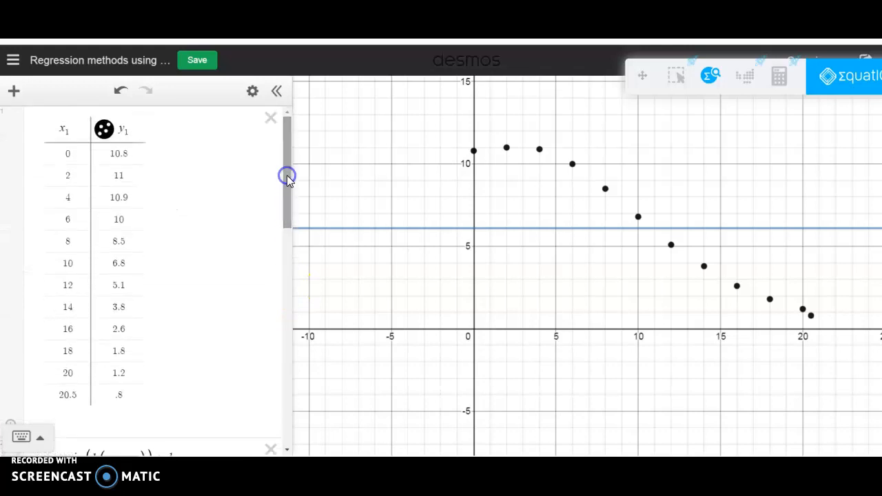
Add a blank expression and move it directly below the sine regression y₁ ~ a sin(b(x₁ − c)) + d
click(14, 93)
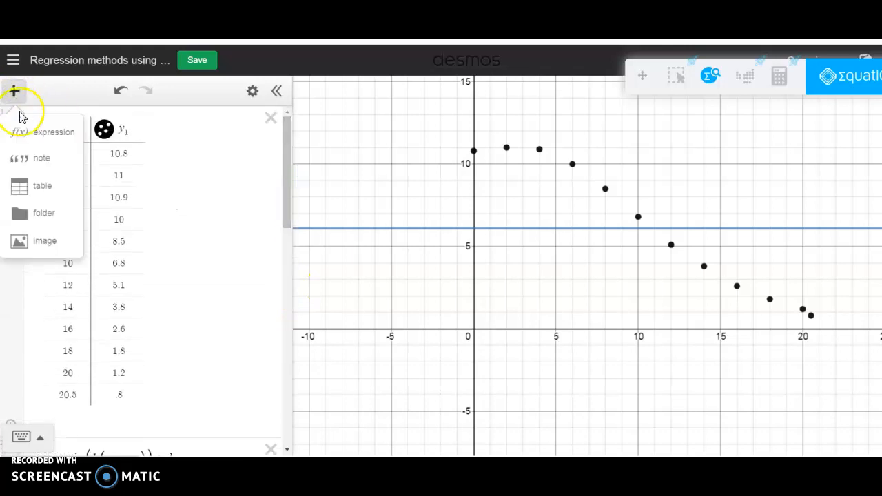
click(39, 137)
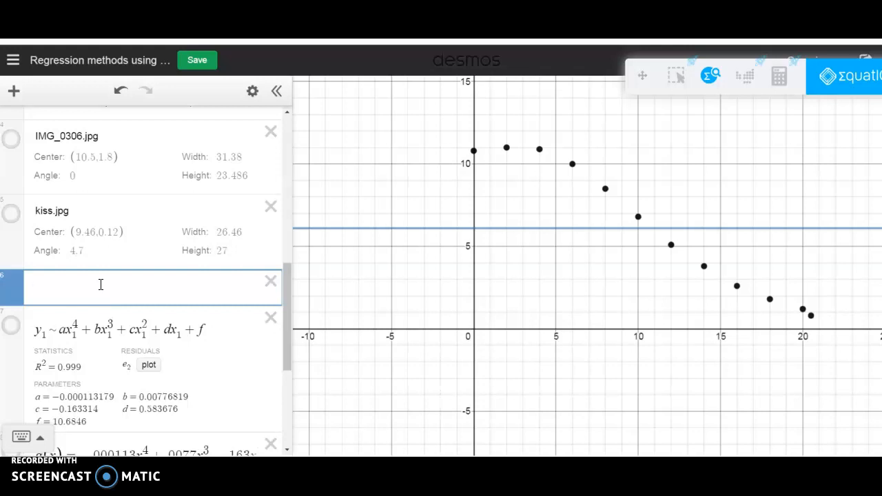
click(90, 279)
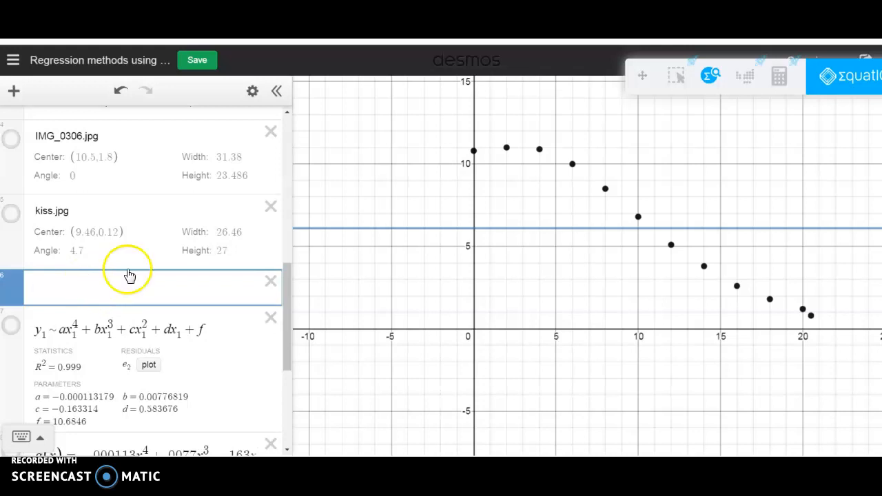
click(286, 284)
drag(285, 283, 258, 168)
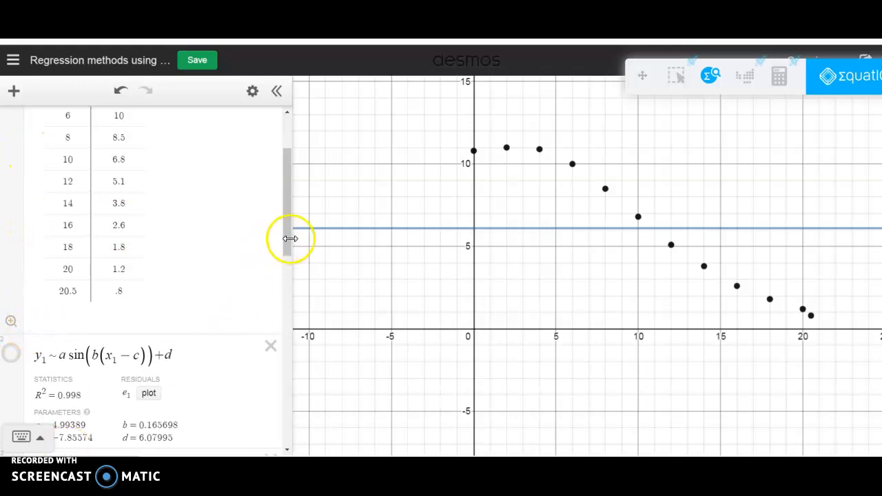
drag(284, 239, 269, 337)
drag(26, 348, 32, 162)
click(240, 183)
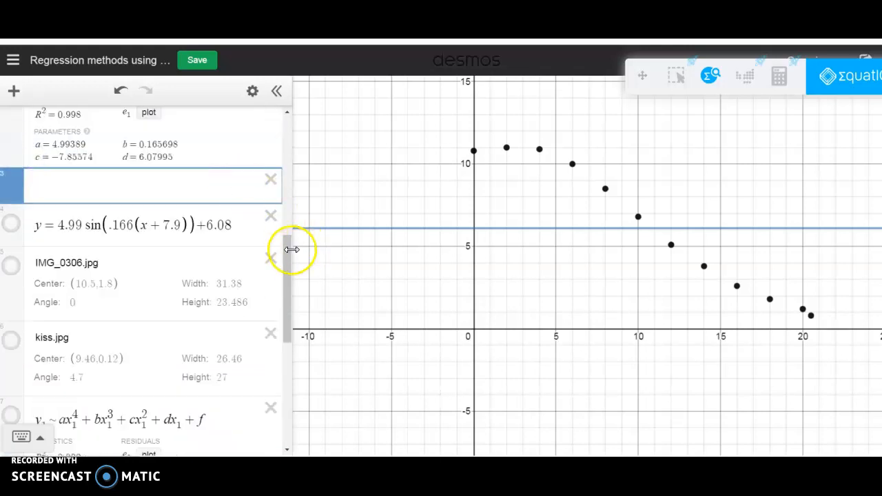
Delete the existing sine regression between the data table and the blank expression
drag(287, 253, 288, 193)
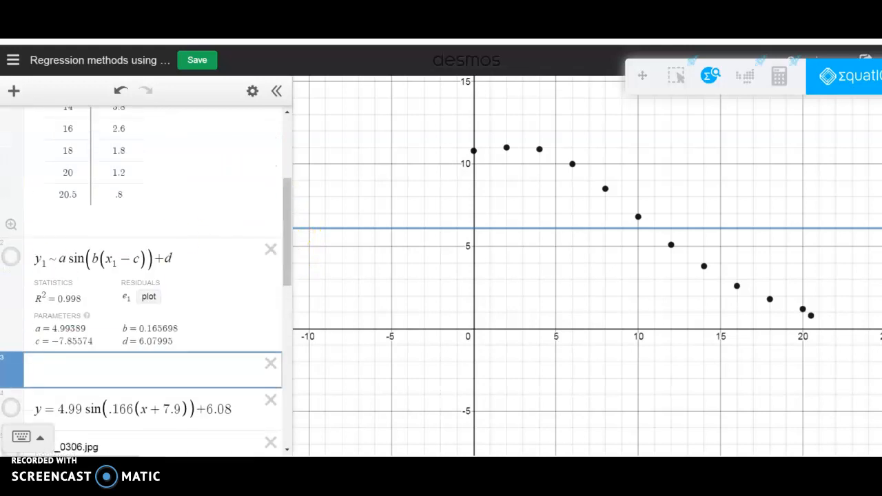
click(271, 250)
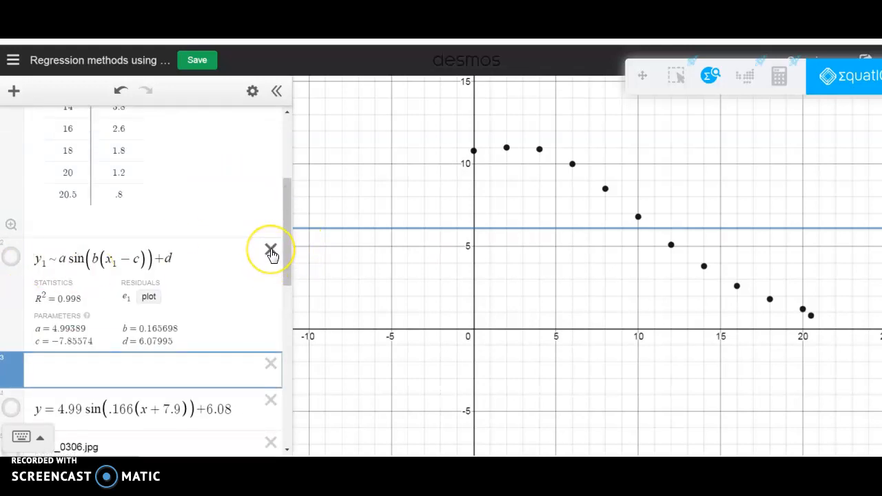
click(271, 250)
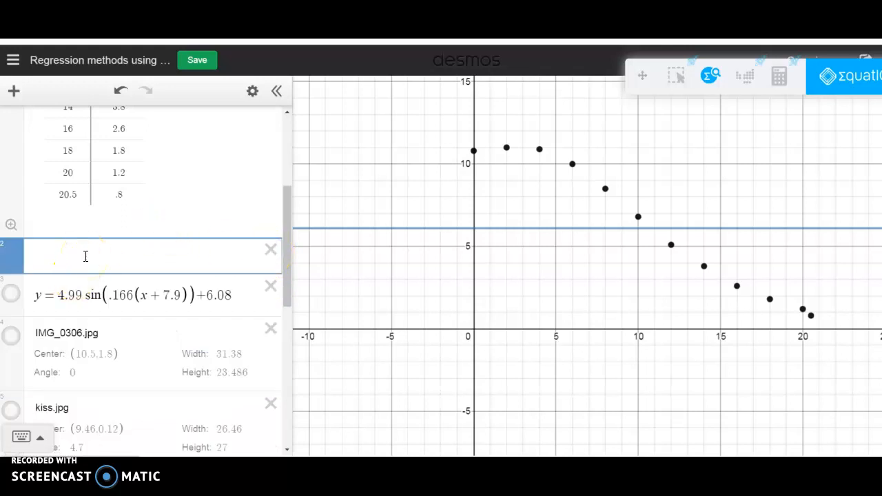
Begin a regression in the blank expression below the x₁, y₁ table by entering y₁ ~
drag(290, 204, 293, 132)
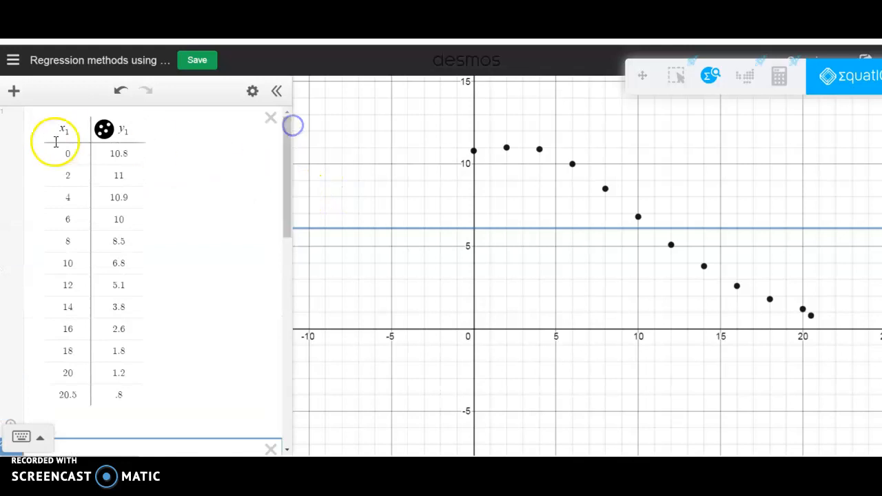
click(286, 155)
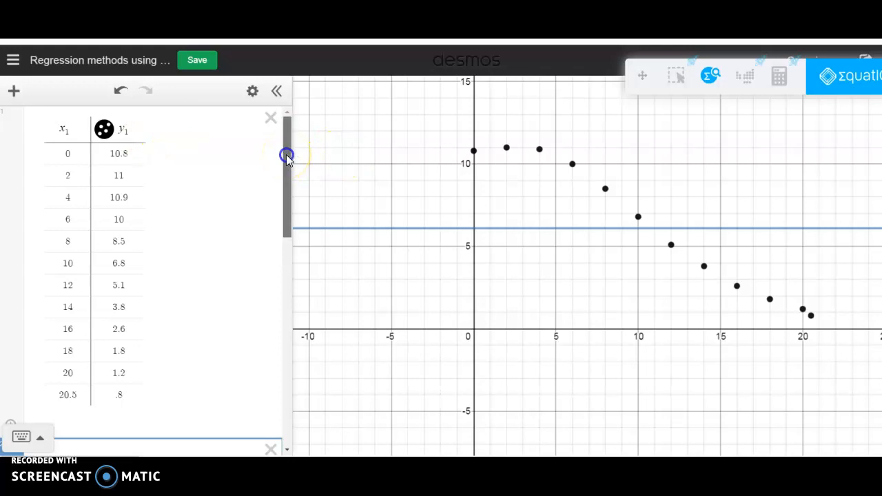
drag(286, 156, 285, 181)
click(39, 370)
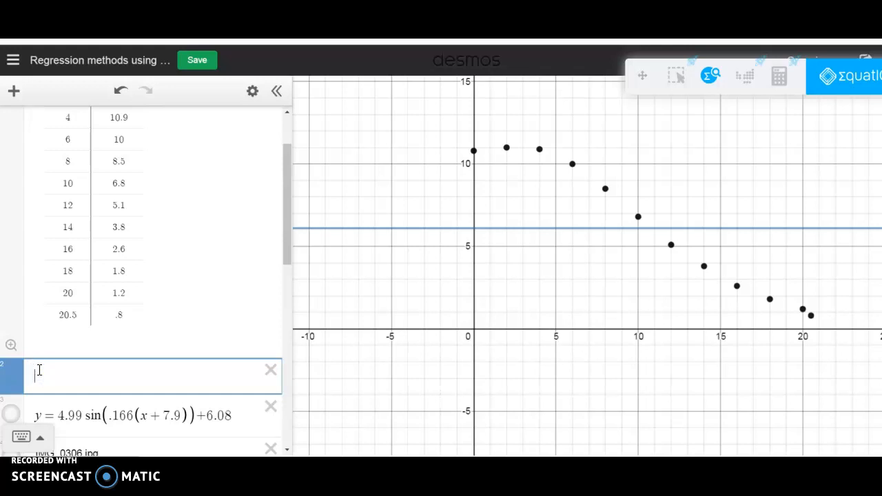
text(y)
click(39, 370)
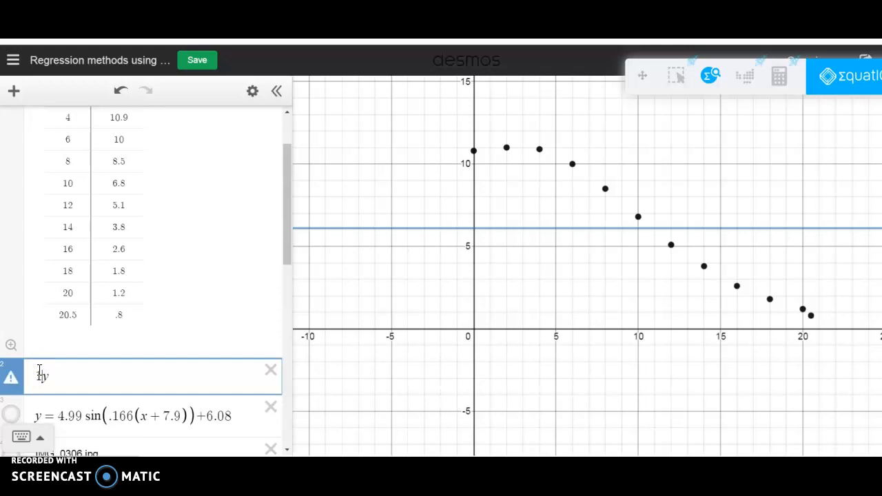
click(39, 372)
text(_1)
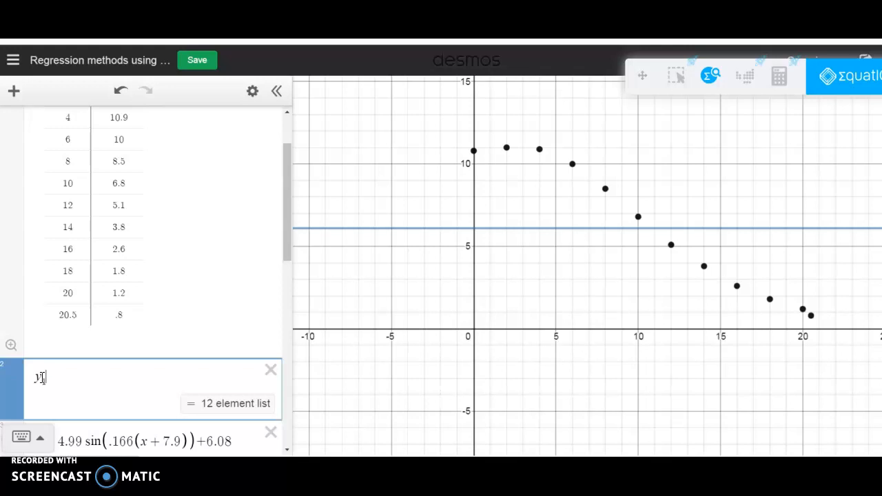
text(1~)
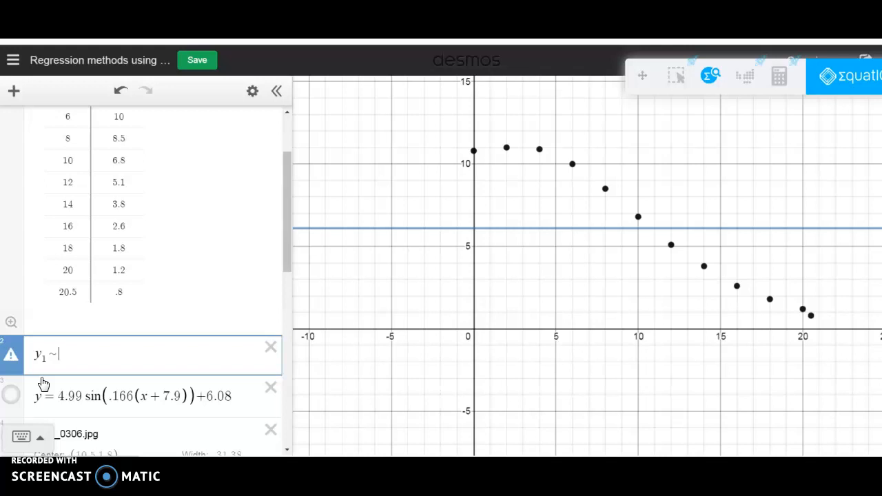
Enter a sin(b(x₁)) as the sine model on the regression's right-hand side
text(sin(b)
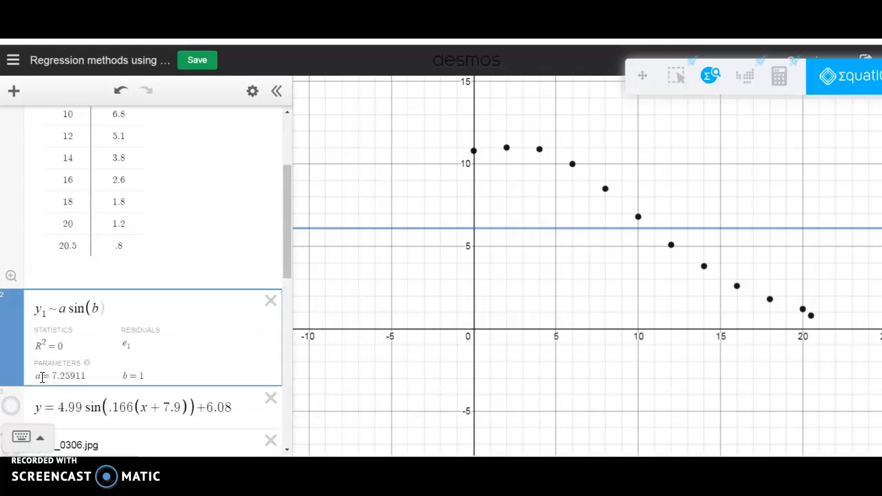
text(()
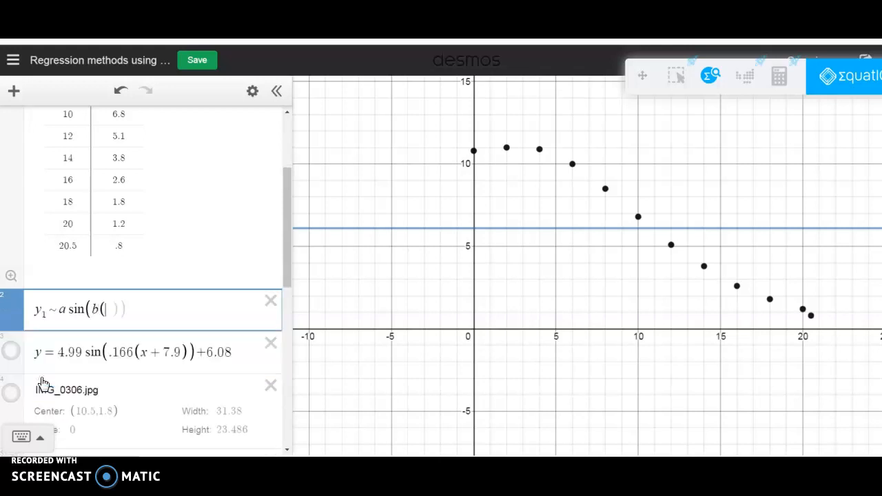
text(x)
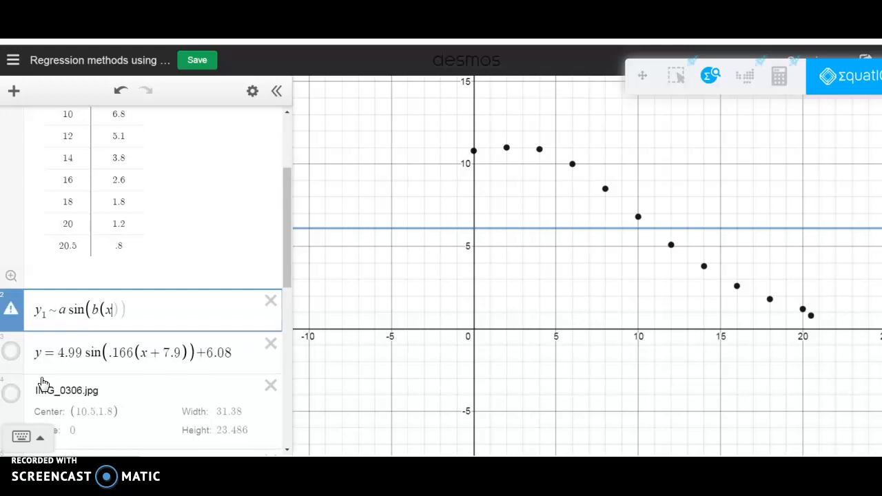
text(1)
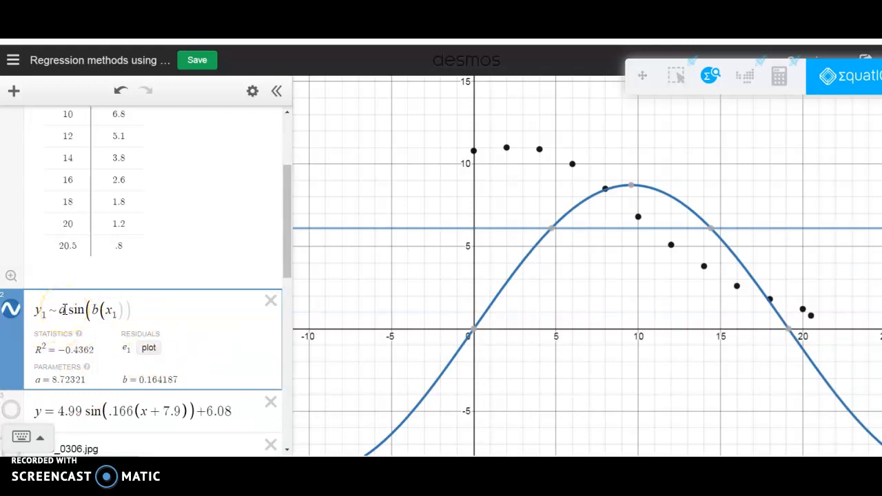
Complete the sine regression by subtracting c from x₁ inside the parentheses and adding + d after them
text(-c)
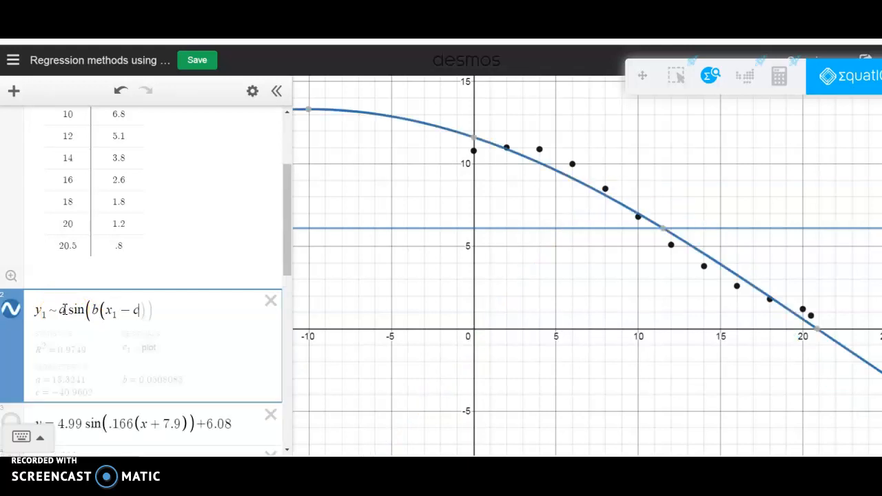
click(163, 310)
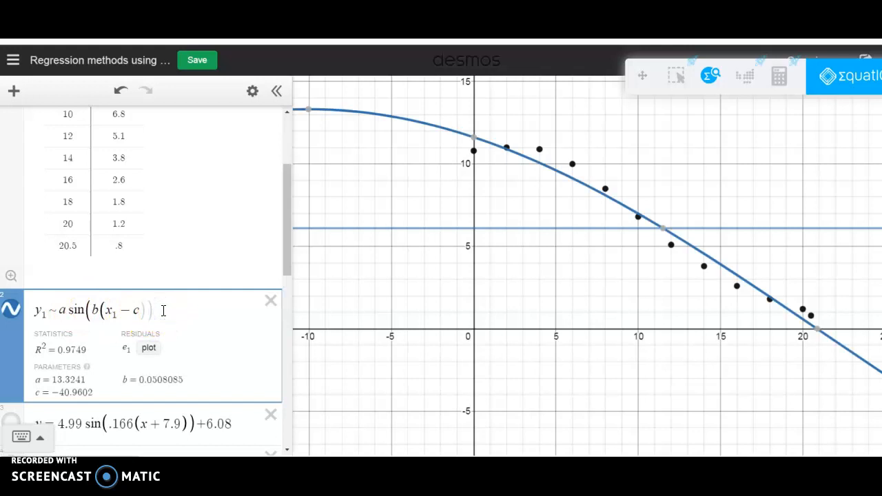
text(+d)
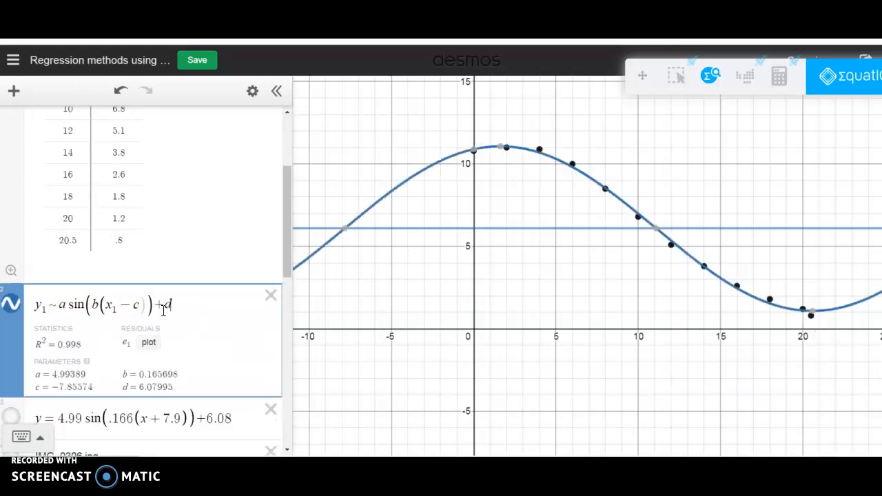
mouse_move(476, 158)
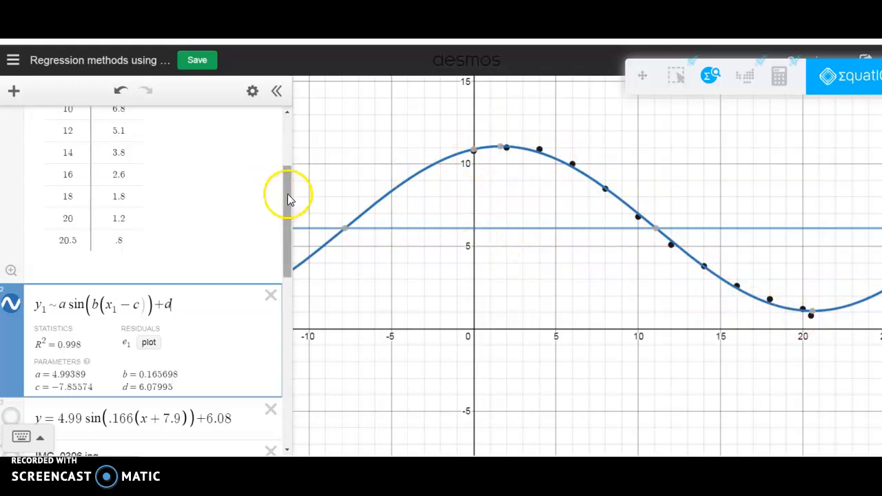
drag(285, 195, 286, 214)
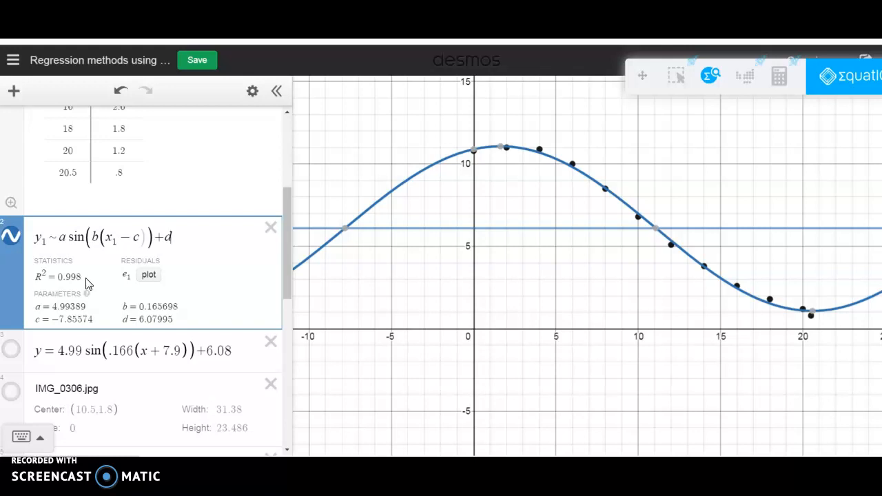
click(124, 277)
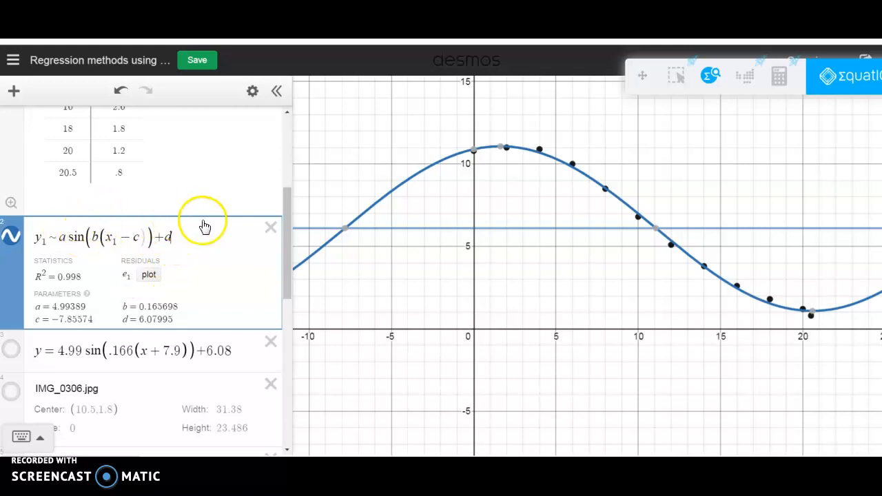
Restrict y = 4.99 sin(.166(x + 7.9)) + 6.08 to {0 < x < 21} and show it in place of the sine regression curve
drag(286, 243, 286, 253)
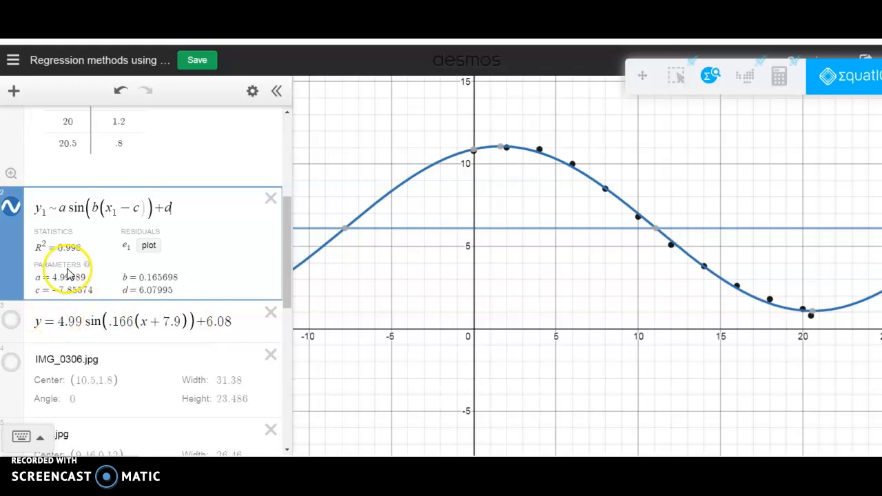
click(231, 322)
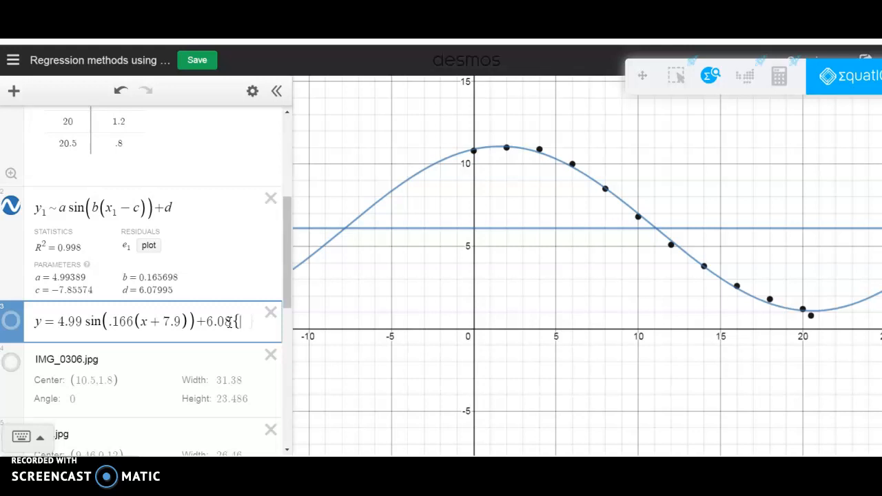
text(0)
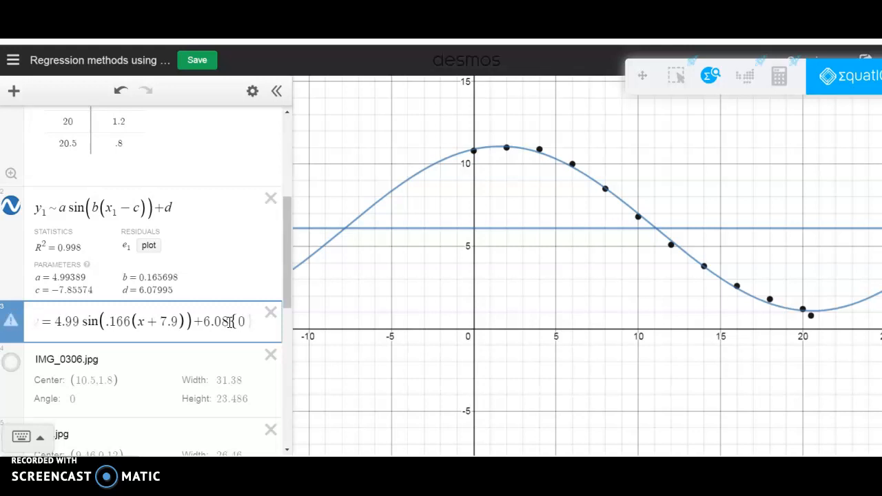
text(<=x)
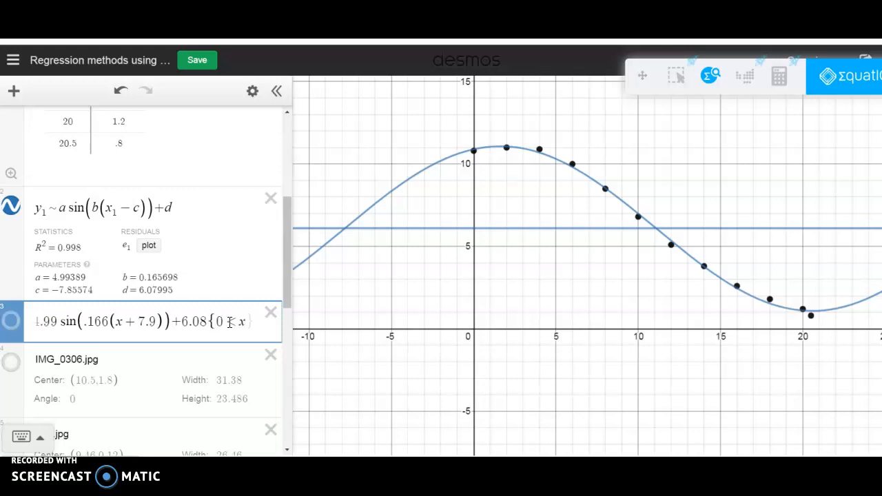
text(<)
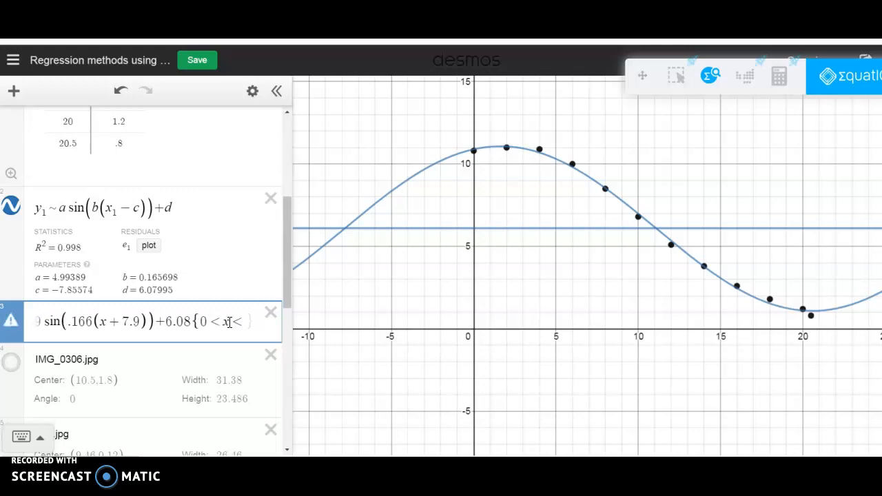
text(21)
click(13, 205)
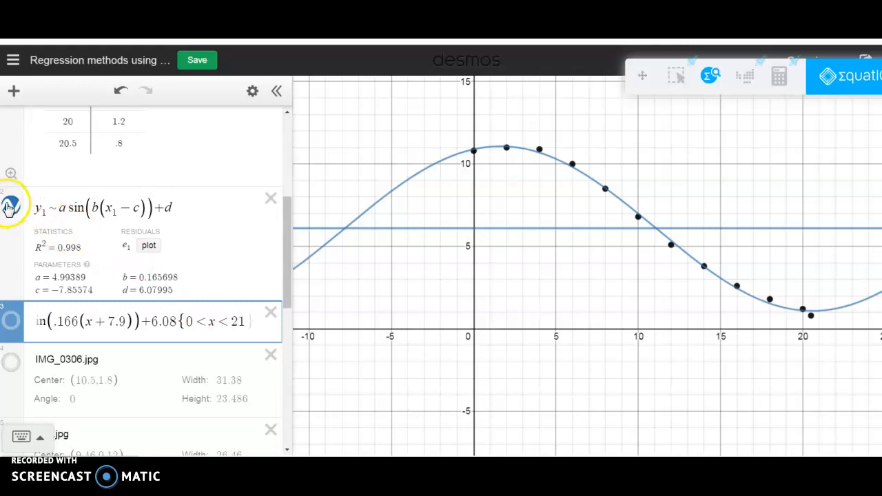
click(12, 314)
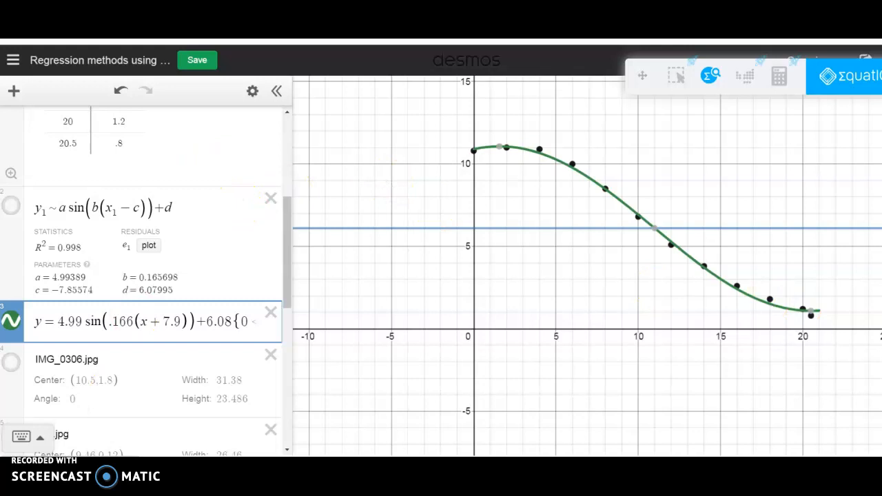
Add an expression below the restricted sine function and enter π times an integral from 0 to 21
click(14, 90)
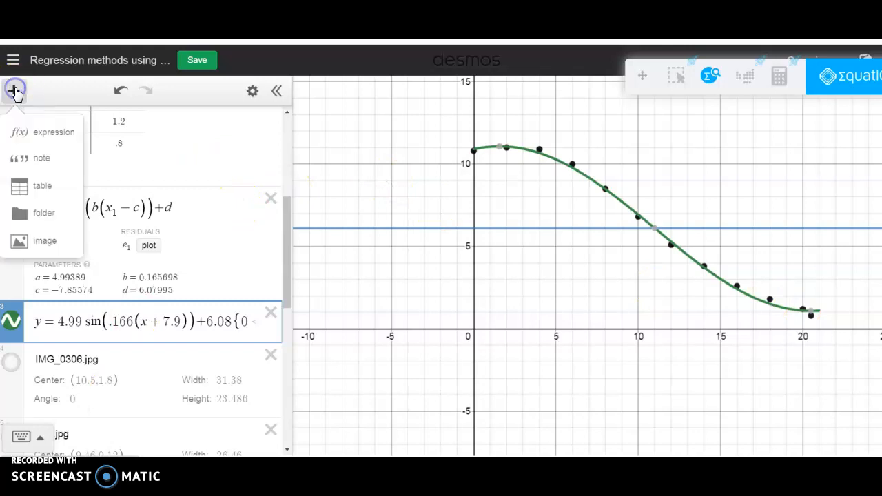
click(36, 132)
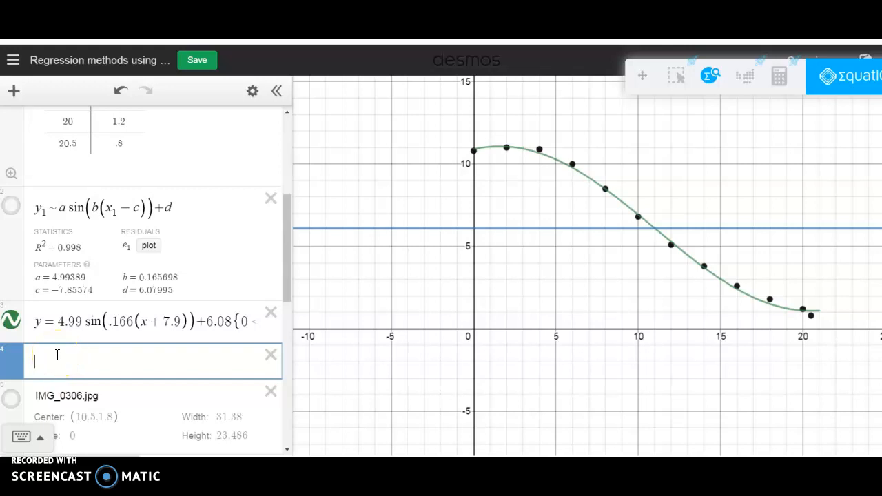
text(pi)
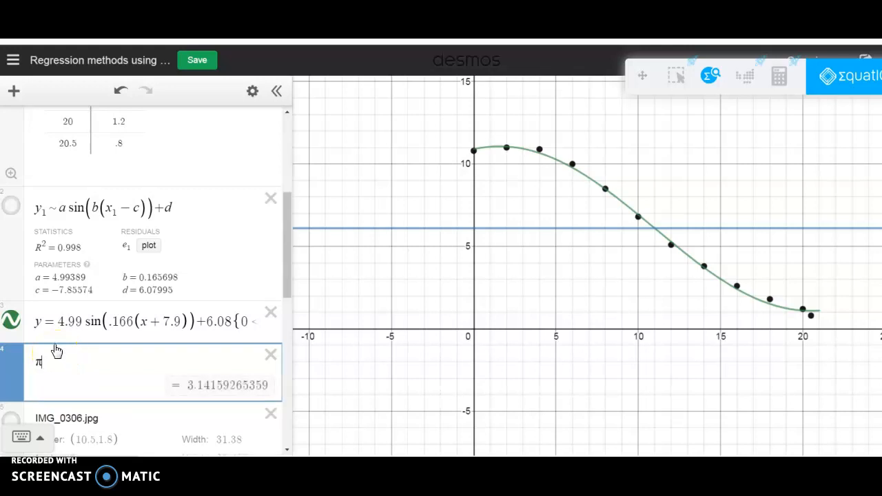
text(int)
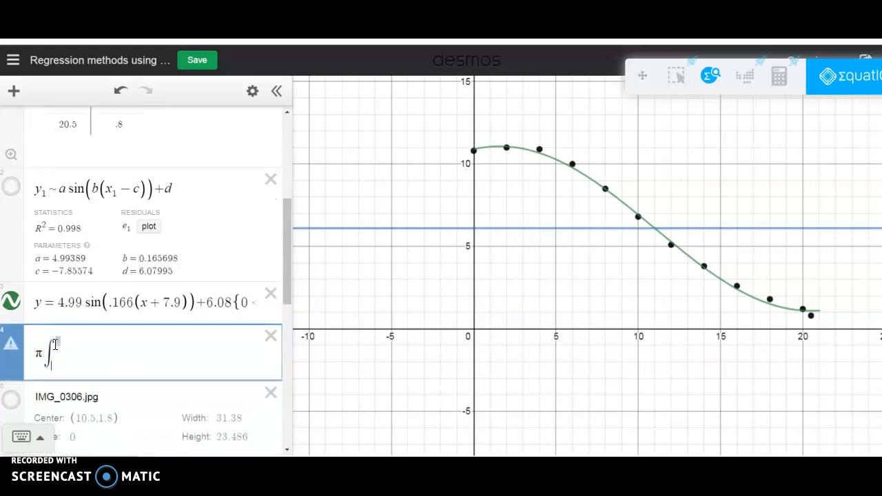
click(47, 355)
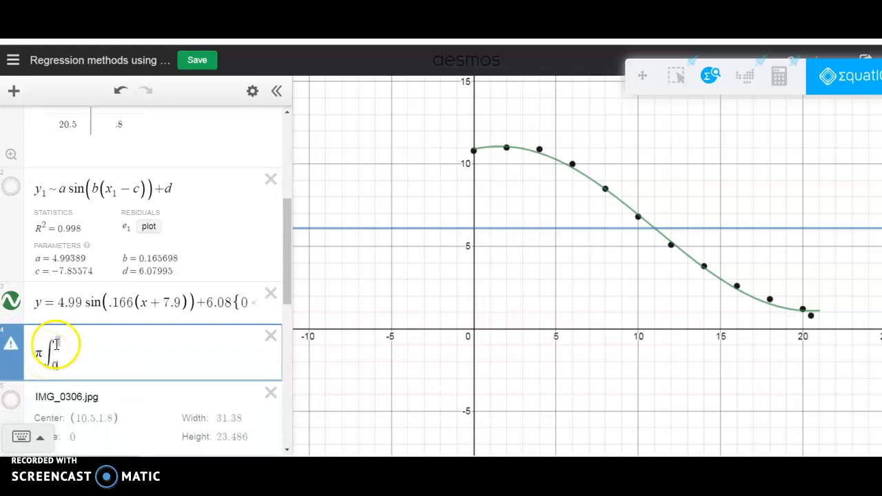
click(60, 342)
text(21)
click(71, 355)
Copy the sine function's right-hand side without its domain restriction into the integral as a parenthesized integrand
click(59, 303)
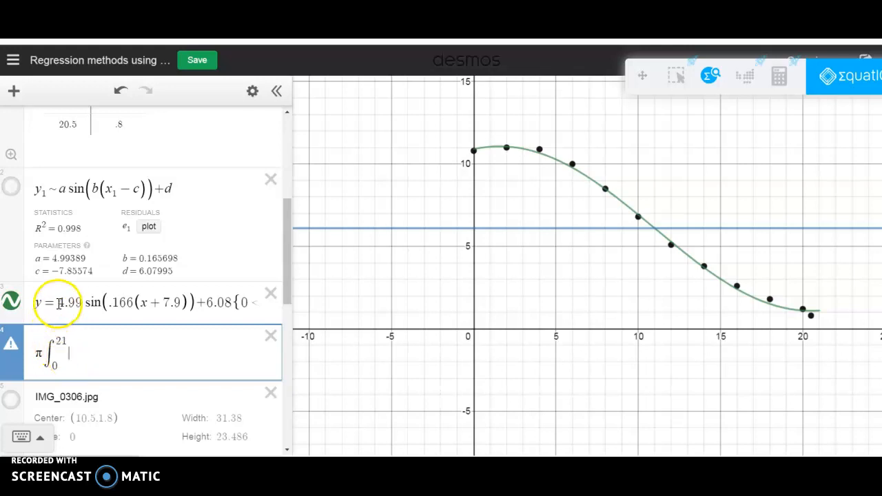
drag(60, 304, 228, 299)
key(ctrl+c)
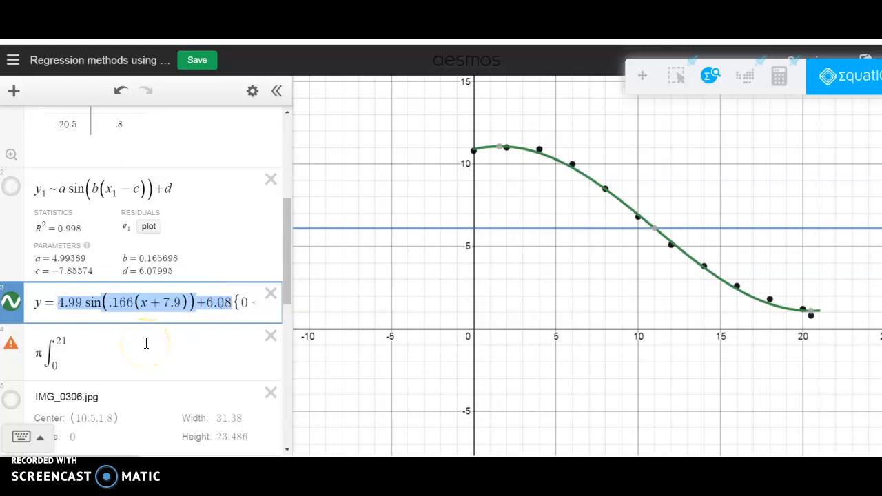
click(79, 355)
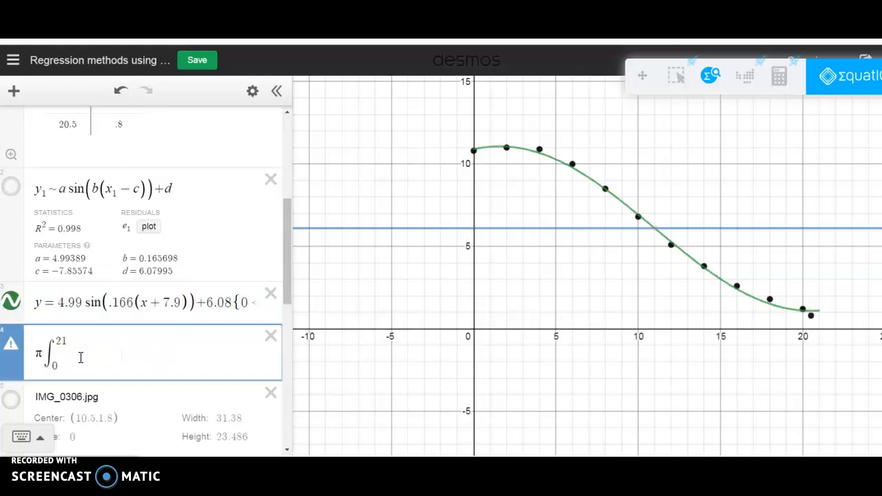
key(ctrl+v)
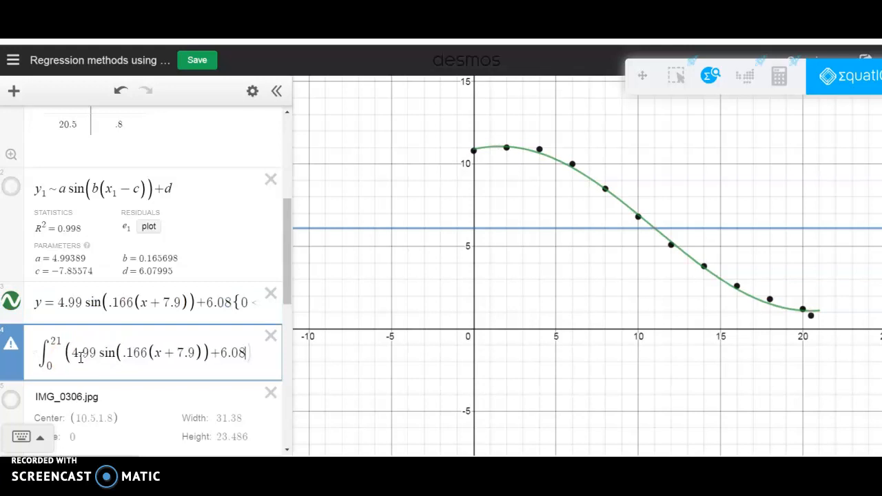
click(256, 357)
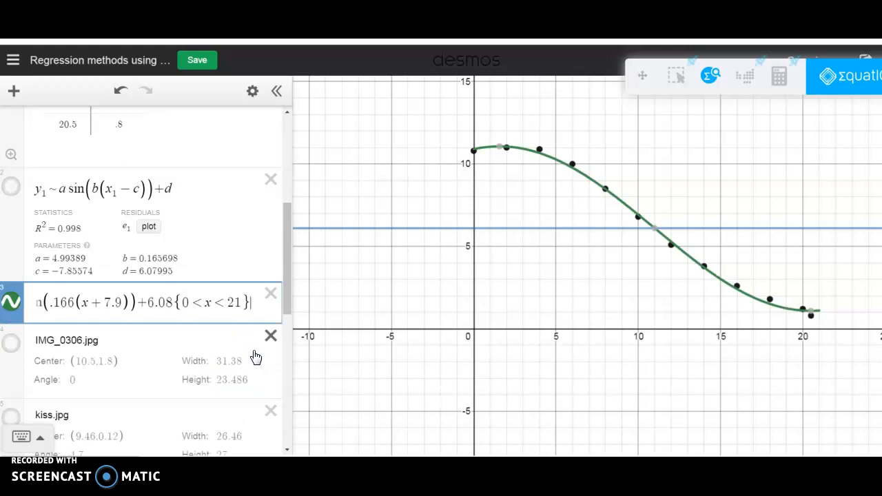
click(119, 93)
Square the parenthesized sine integrand and complete the volume integral with dx
click(249, 352)
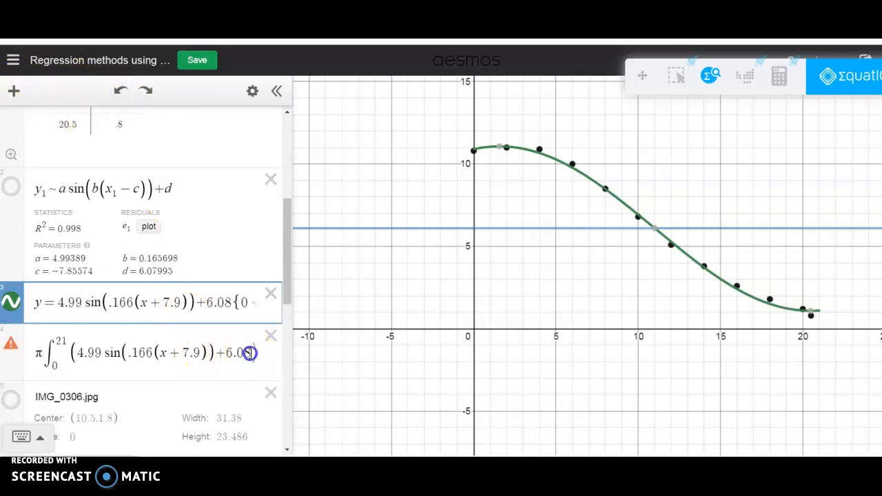
text(^2)
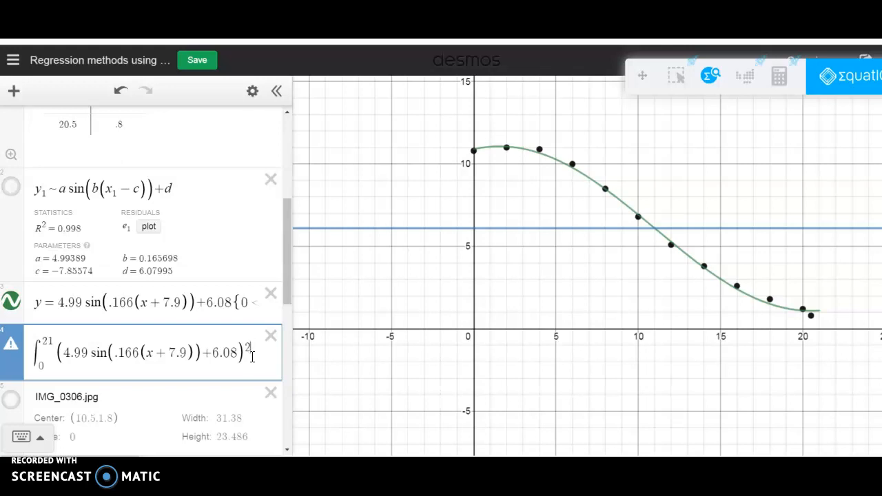
key(Right)
text(dx)
click(221, 379)
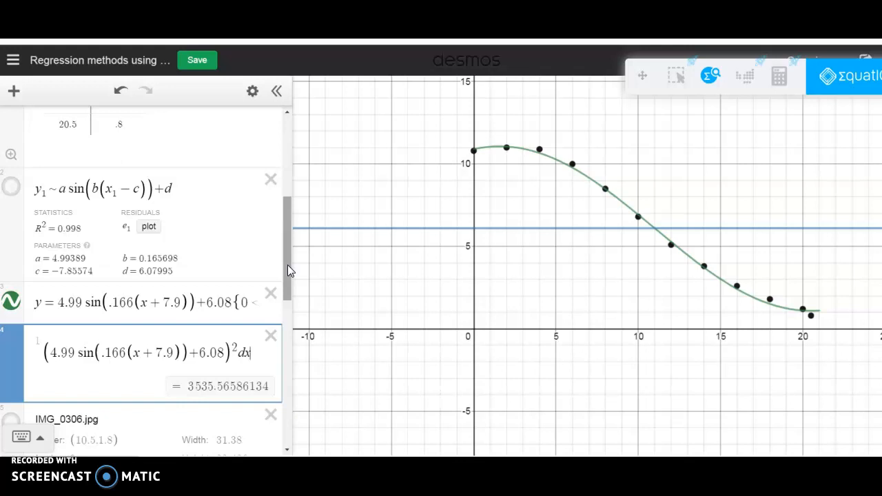
Show the quartic regression's curve and compare the volume integral of g(x) with that of the sine function
drag(287, 265, 281, 354)
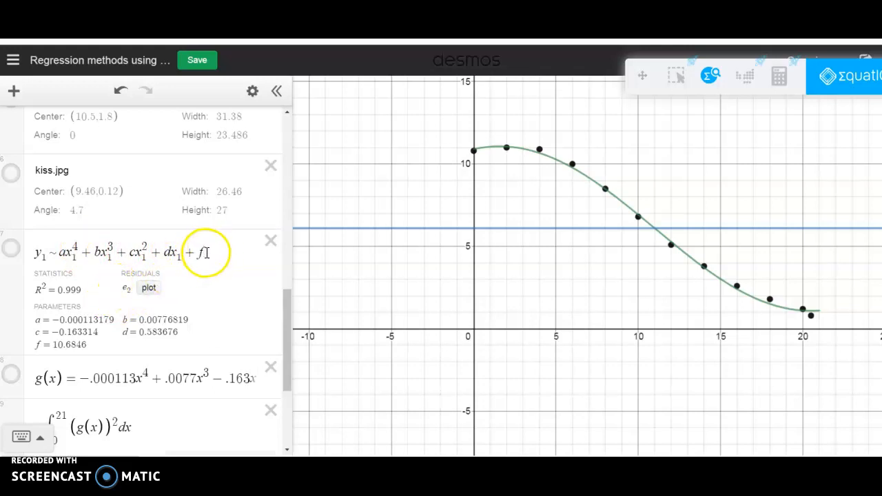
click(11, 249)
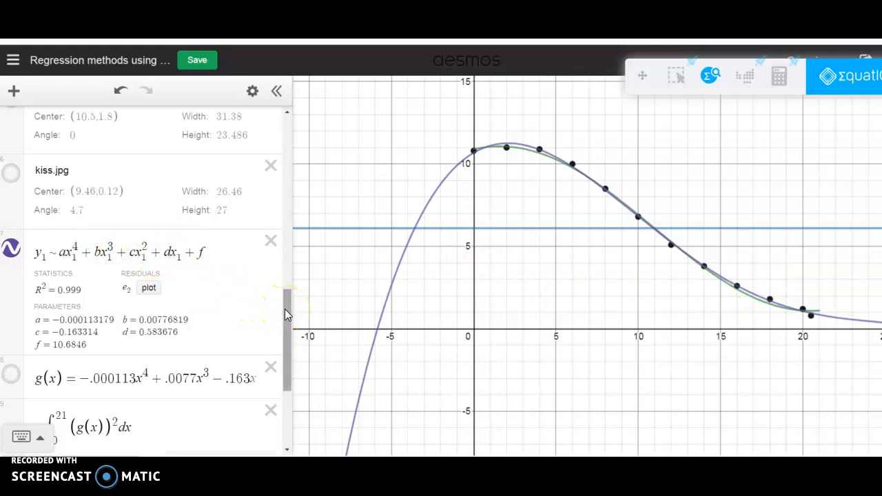
scroll(284, 309, up, 1)
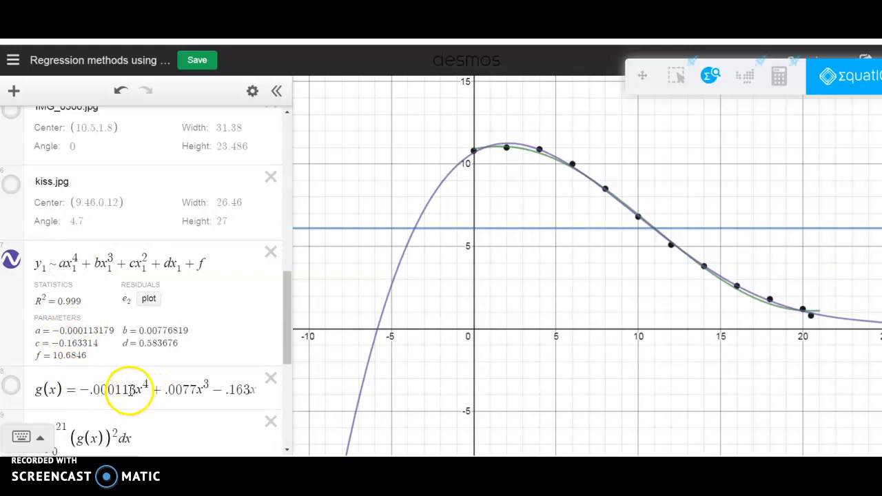
click(131, 390)
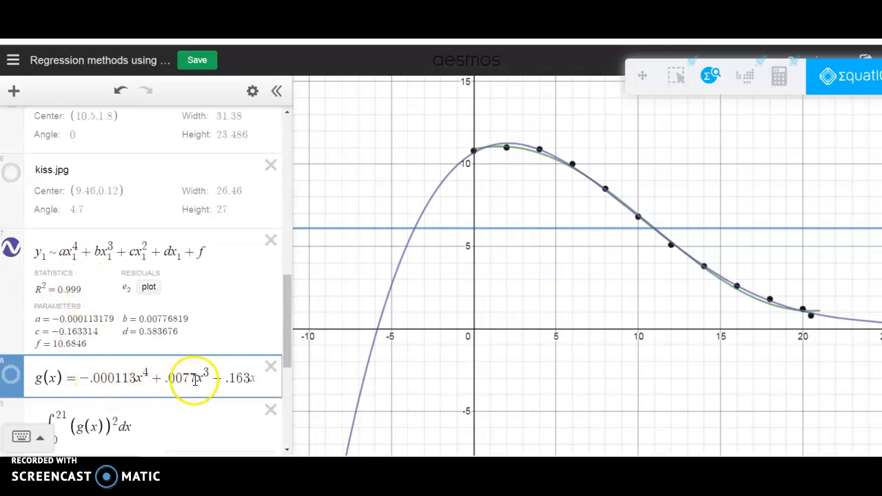
drag(288, 317, 277, 341)
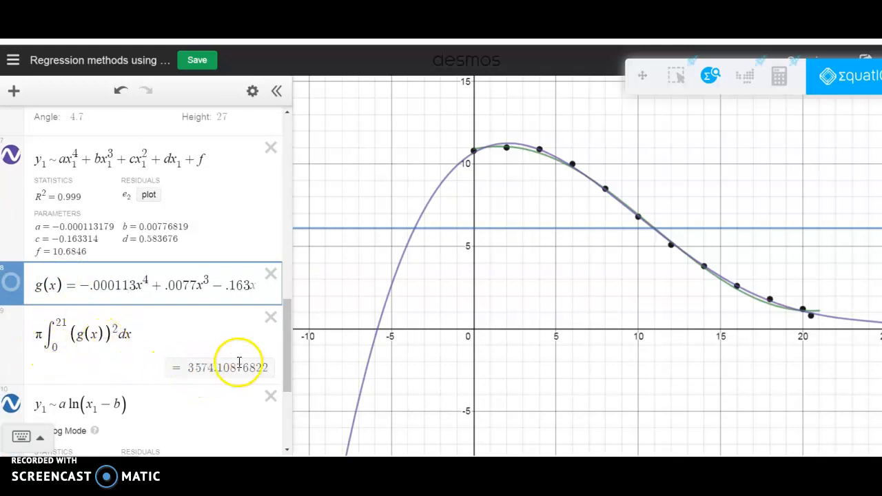
drag(283, 361, 282, 297)
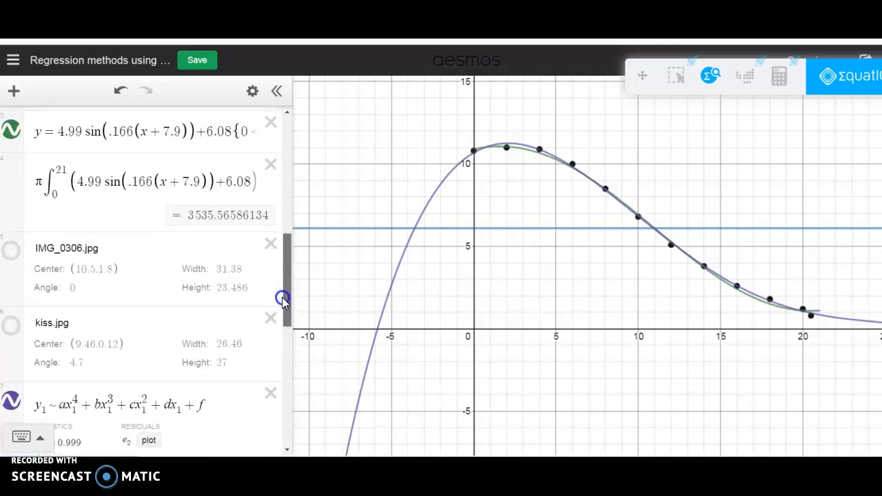
Remove ln(x₁ − b) from the logarithmic regression, keeping only y₁ ~ a
drag(282, 297, 280, 390)
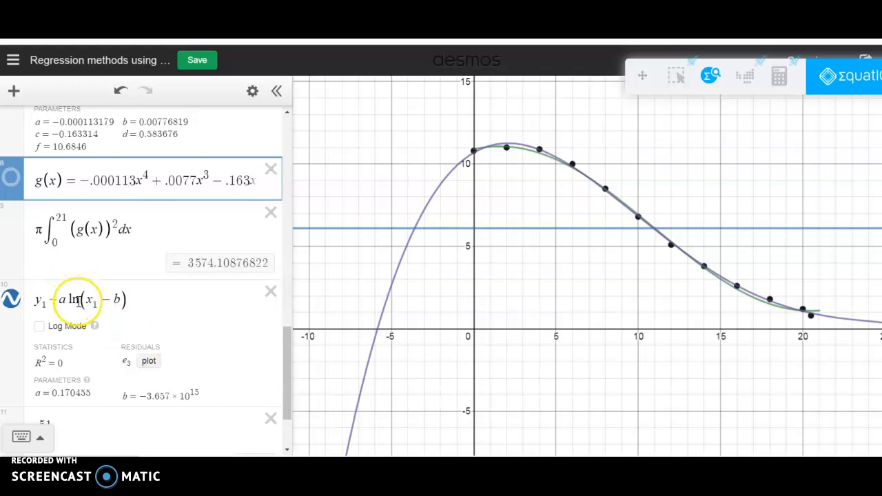
click(12, 301)
click(12, 301)
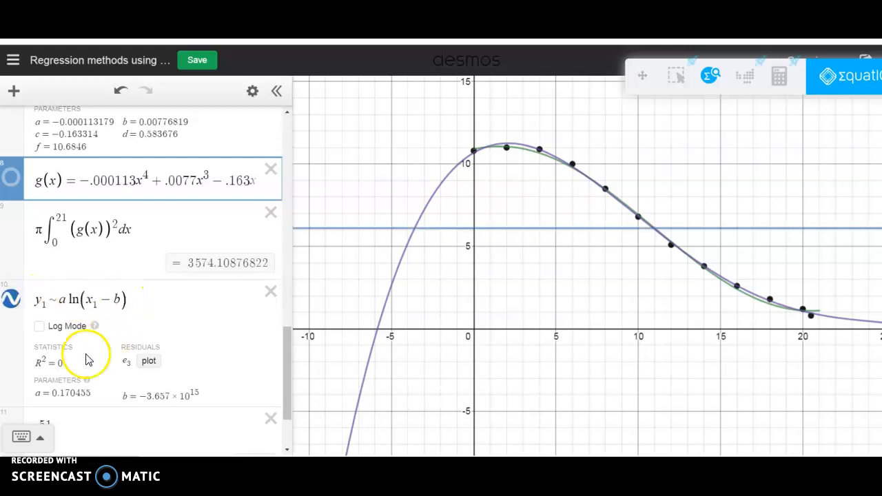
click(143, 301)
key(BackSpace)
key(BackSpace)
key(BackSpace)
key(BackSpace)
key(BackSpace)
key(BackSpace)
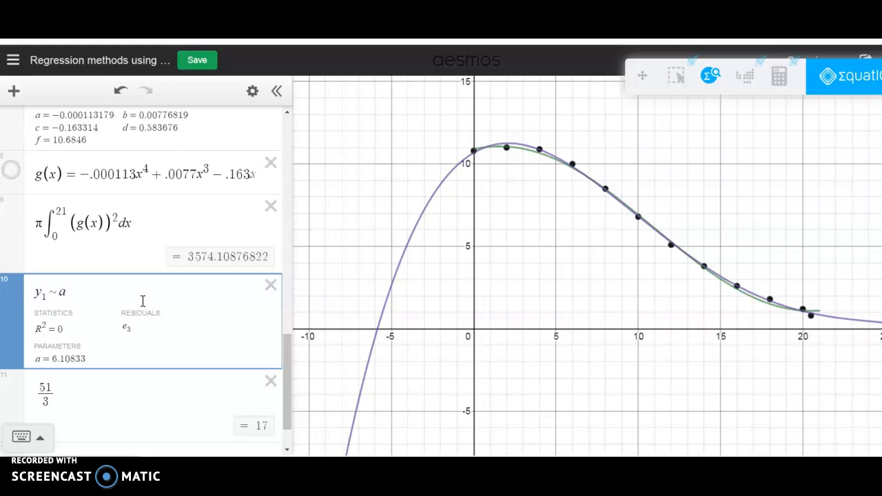
Complete the y₁ ~ a regression as a cubic model without a linear term, y₁ ~ ax₁³ + bx₁² + c
text(x1)
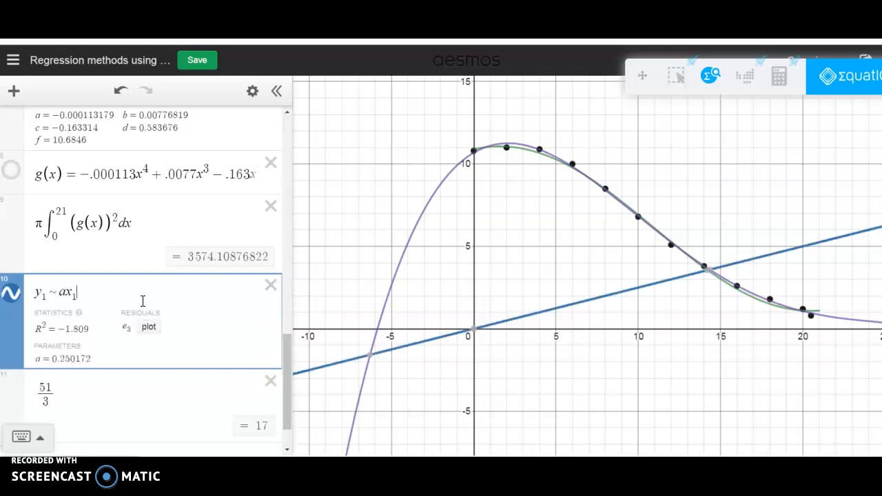
text(^)
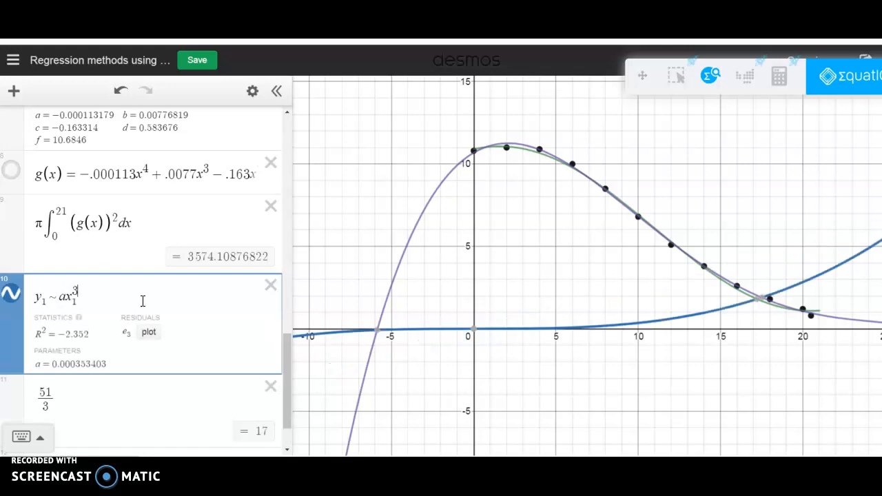
text(3)
key(Right)
text(+ )
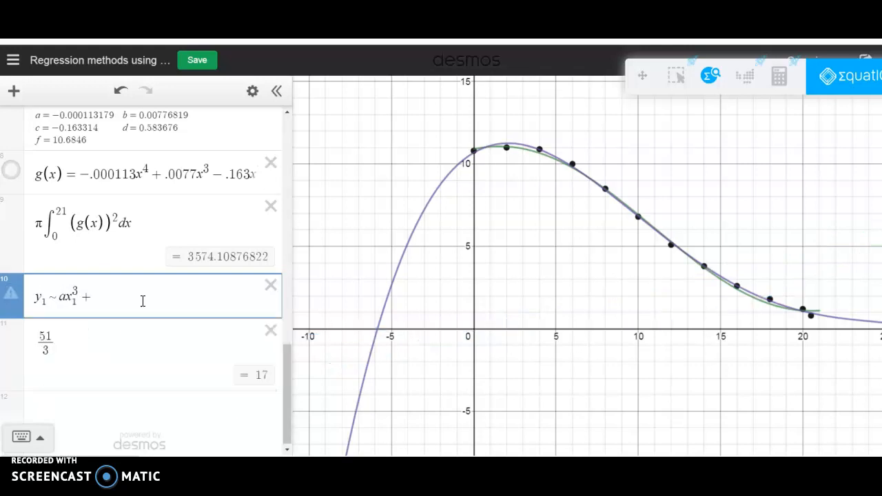
text(bx)
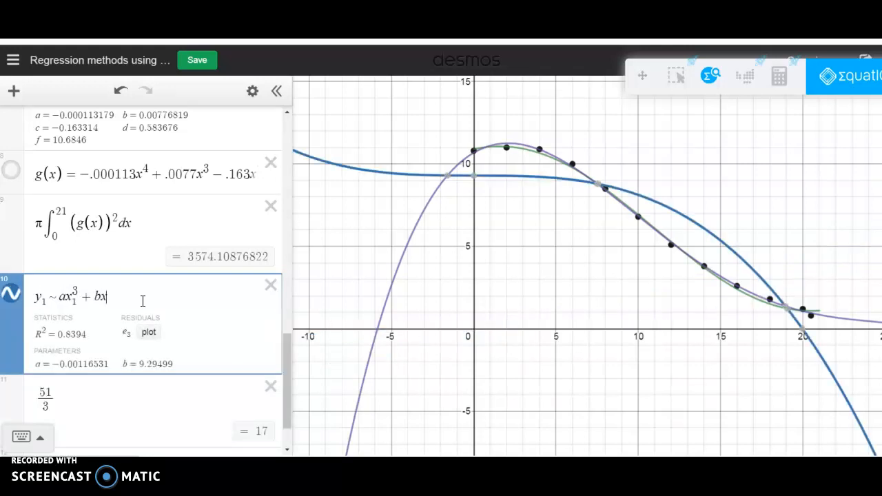
text(1)
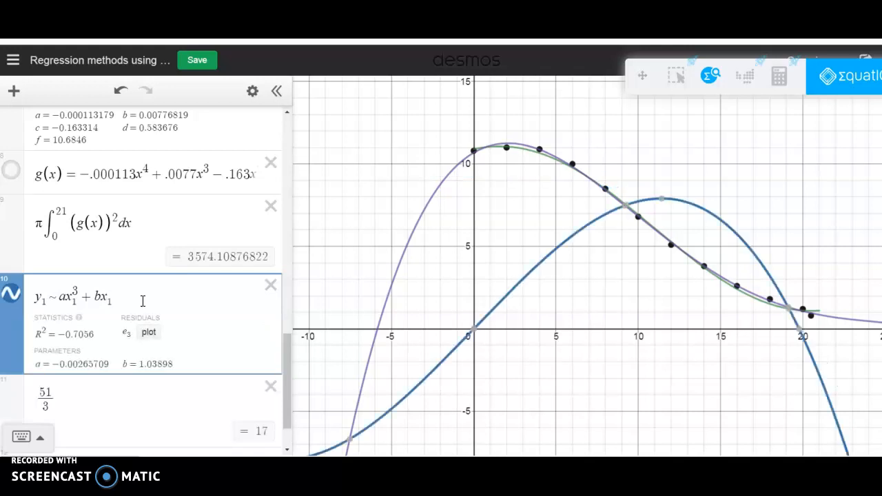
text(^2 )
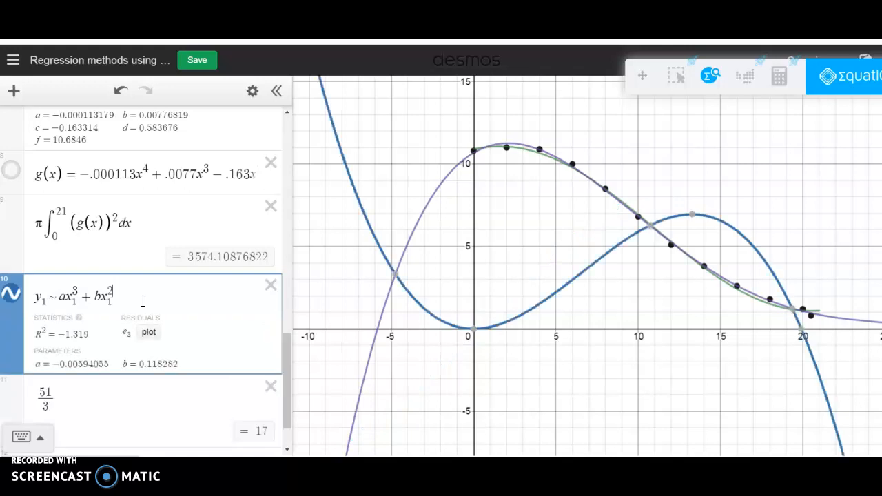
text(+ c)
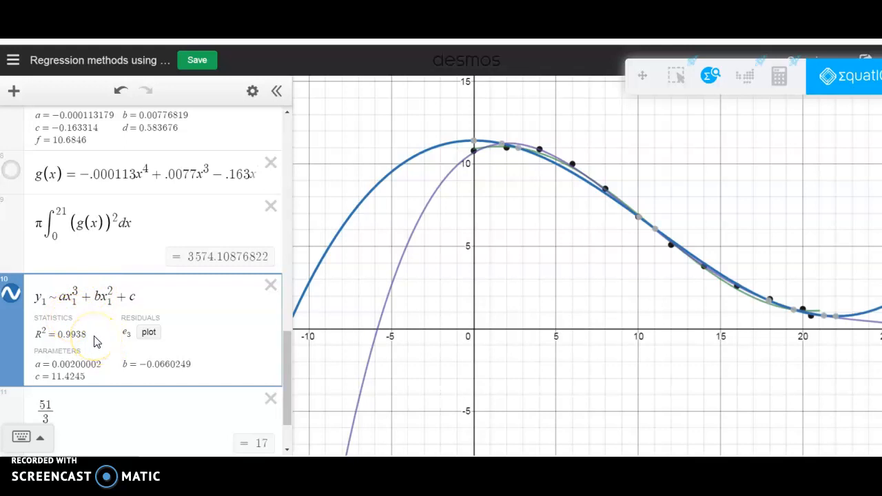
Review the quartic regression's R² against the cubic's and delete the 51/3 calculation below the cubic regression
scroll(97, 342, down, 1)
scroll(96, 344, up, 3)
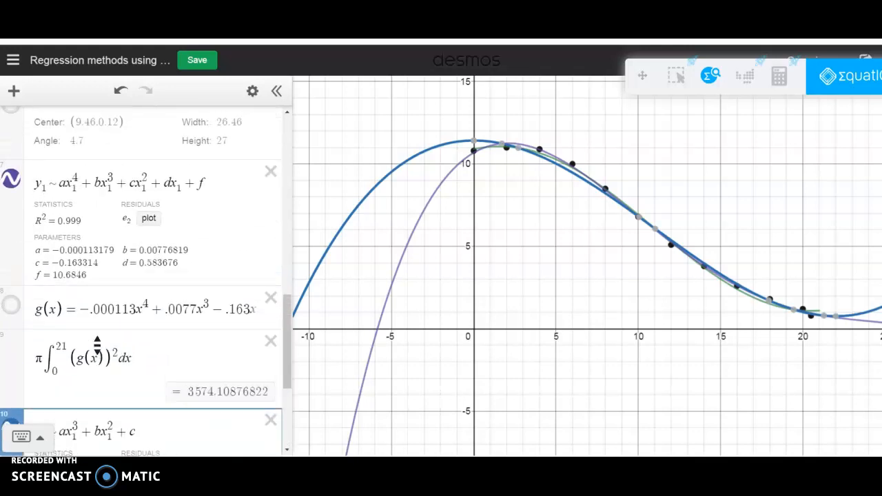
scroll(98, 348, down, 3)
click(271, 322)
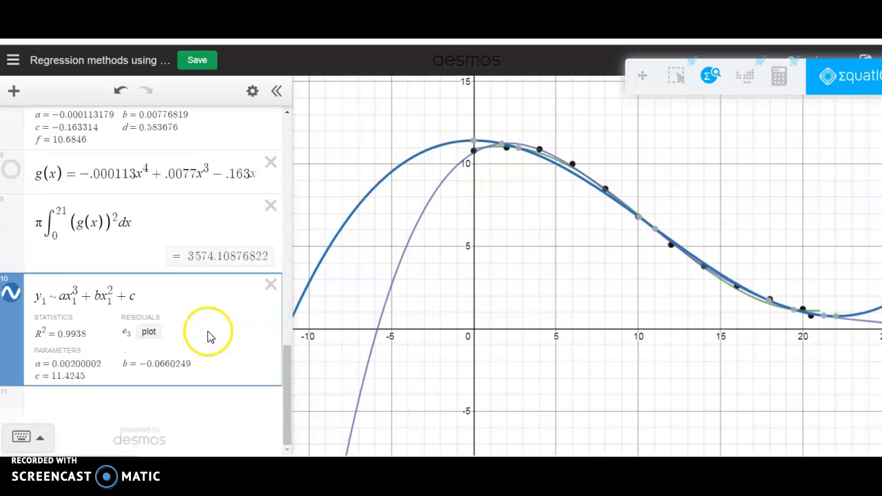
Add a square-root regression y₁ ~ a√(x₁ − b) + c in a new expression below the cubic one
click(138, 402)
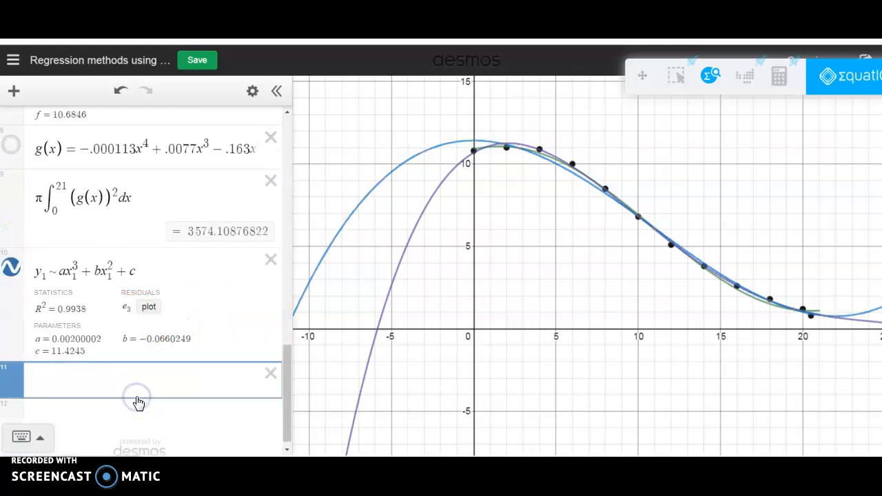
text(y1~)
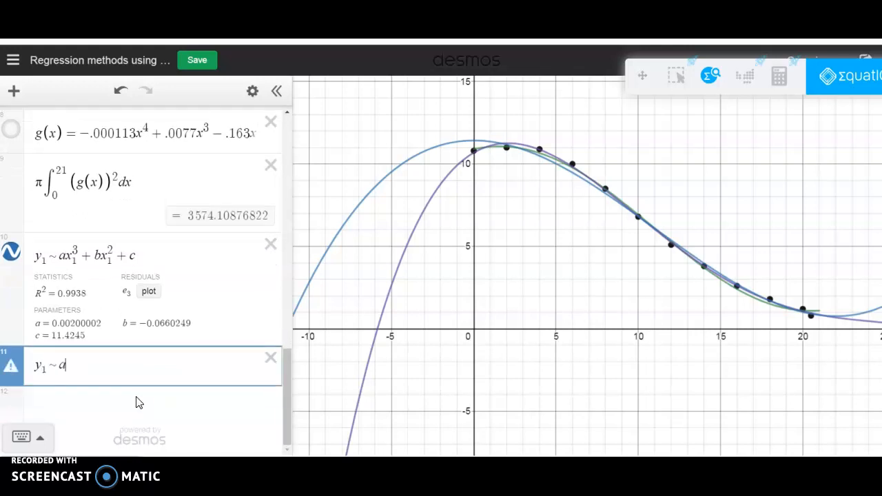
text(a)
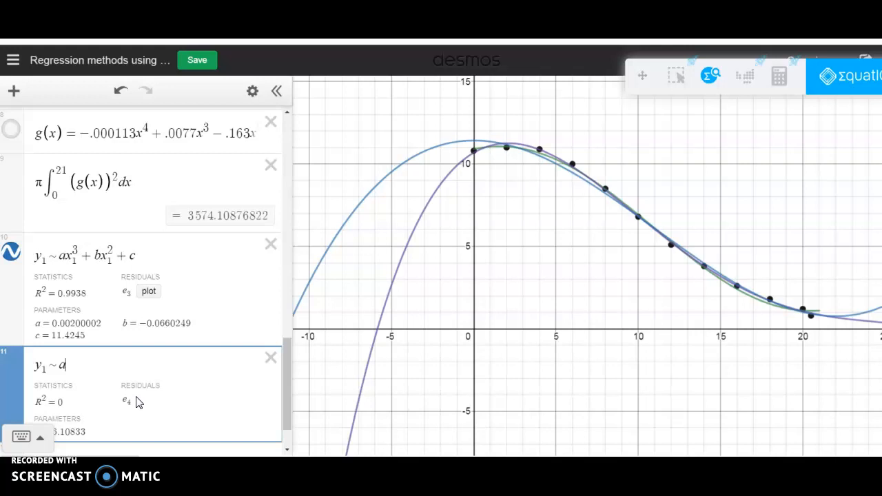
text(sqrt)
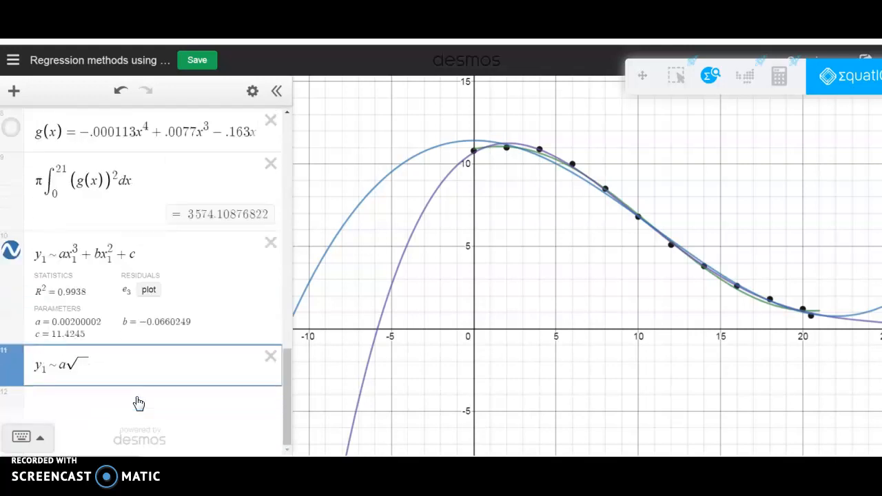
text(x)
text(1-)
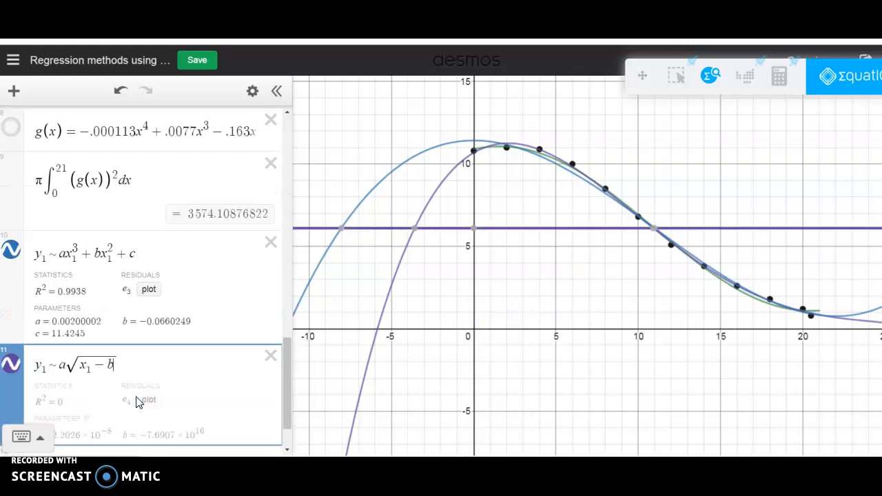
text(b)
key(Right)
text(+)
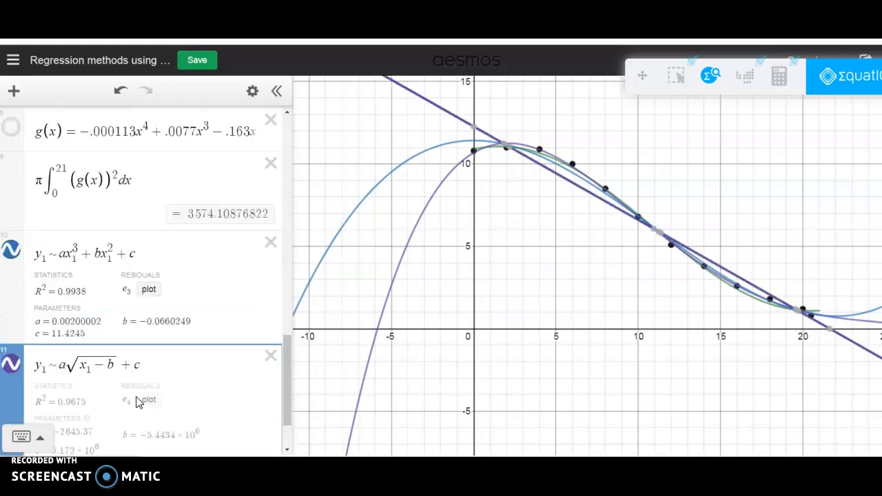